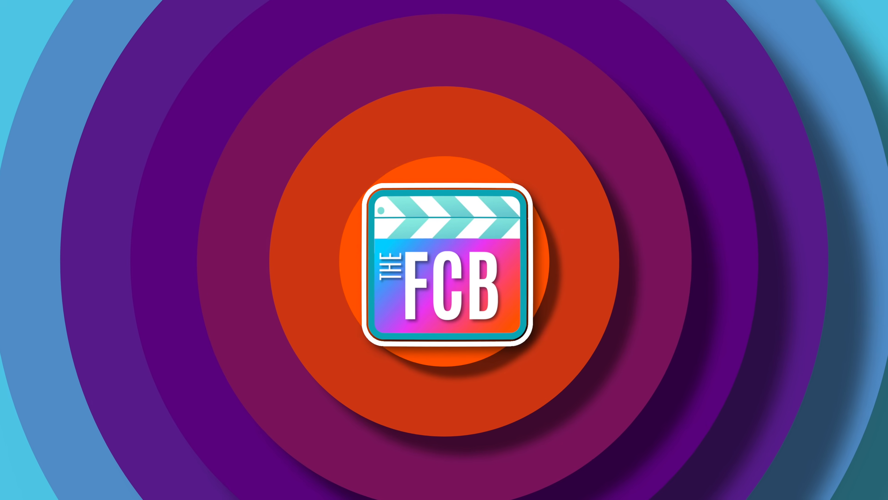
Create a new Final Cut Title project using the Broadcast HD 1080 preset
{"action": "left_click", "coordinate": [417, 482]}
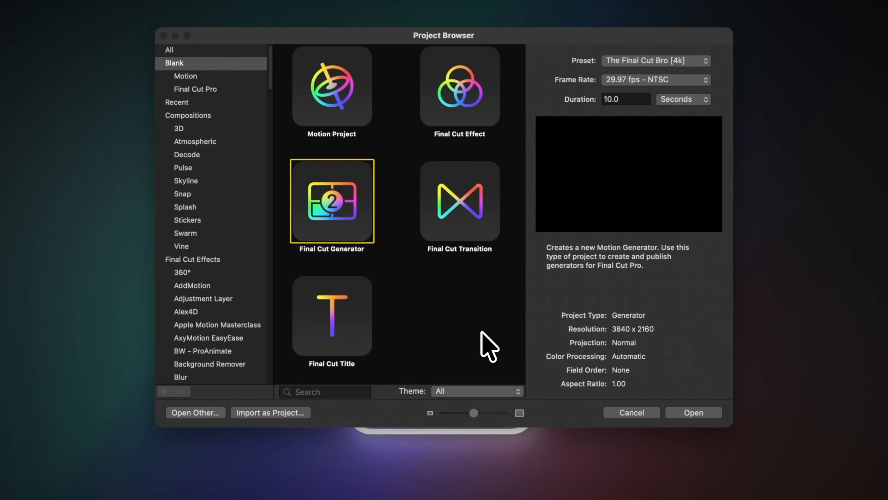
{"action": "left_click", "coordinate": [371, 336]}
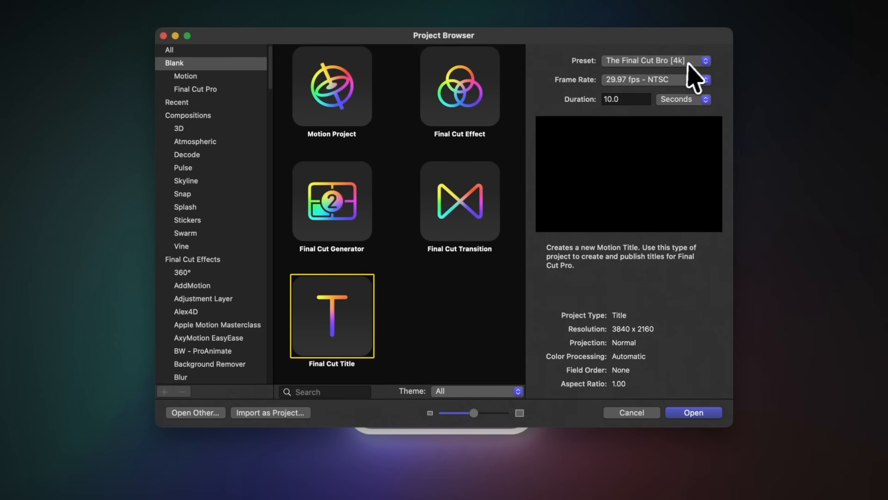
{"action": "left_click", "coordinate": [698, 61]}
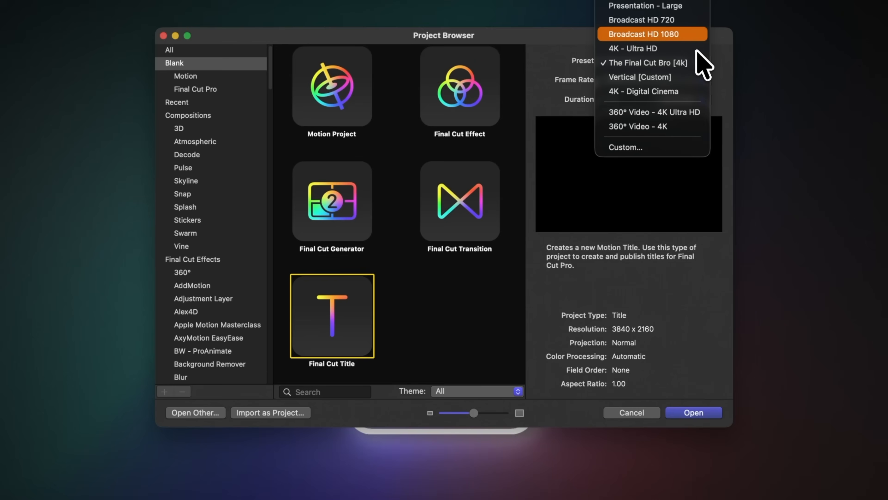
{"action": "left_click", "coordinate": [702, 35]}
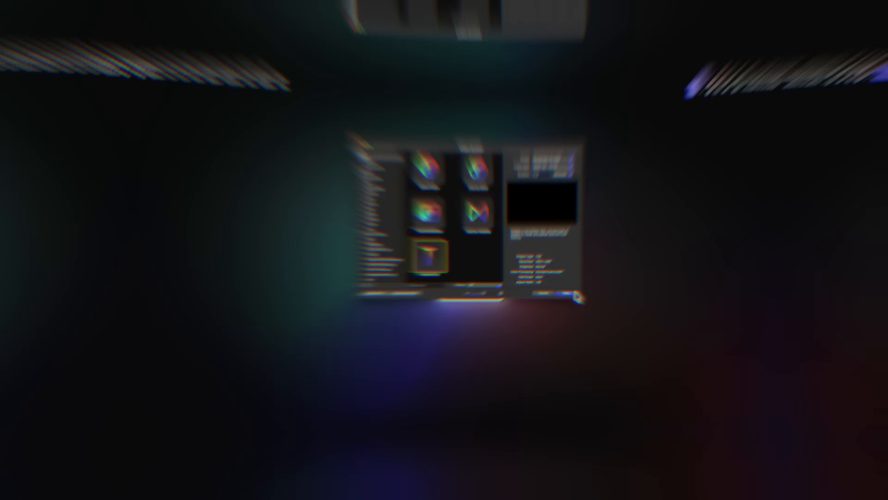
{"action": "left_click", "coordinate": [573, 295]}
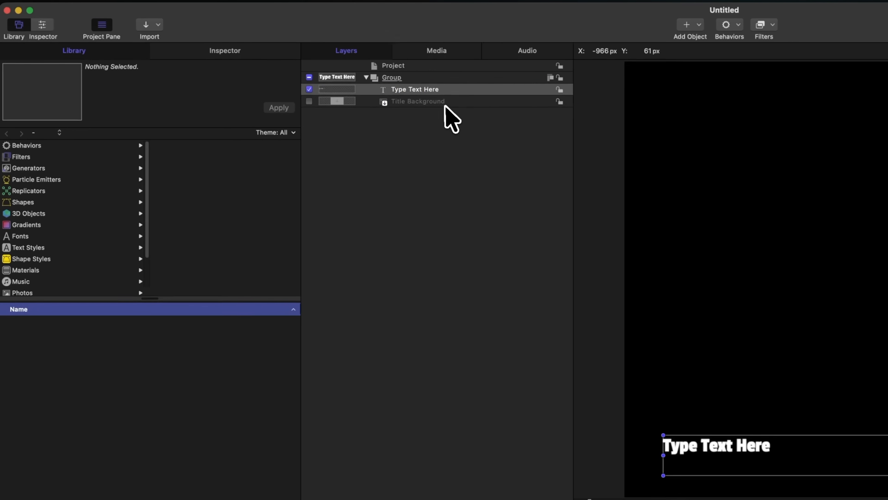
Delete the default text and Title Background layers and add the text "SUPER CRAZY TITLE ANIMATION" to the canvas
{"action": "left_click", "coordinate": [335, 84], "text": "shift"}
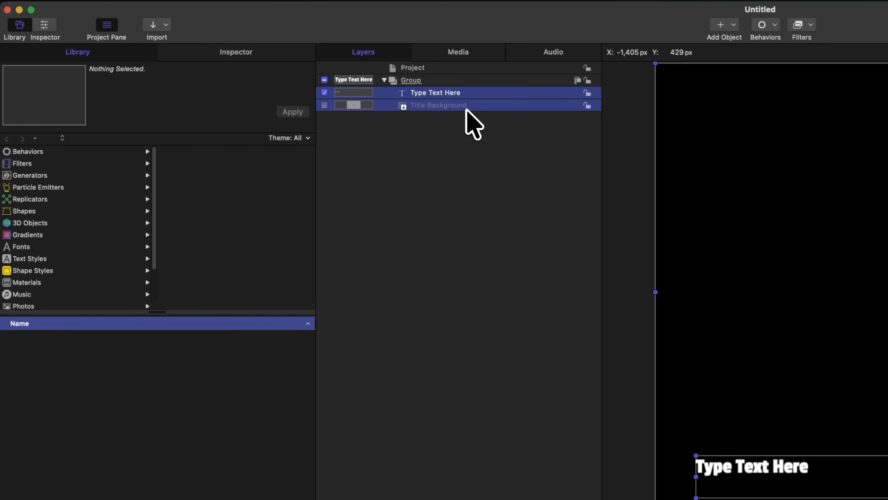
{"action": "key", "text": "Delete"}
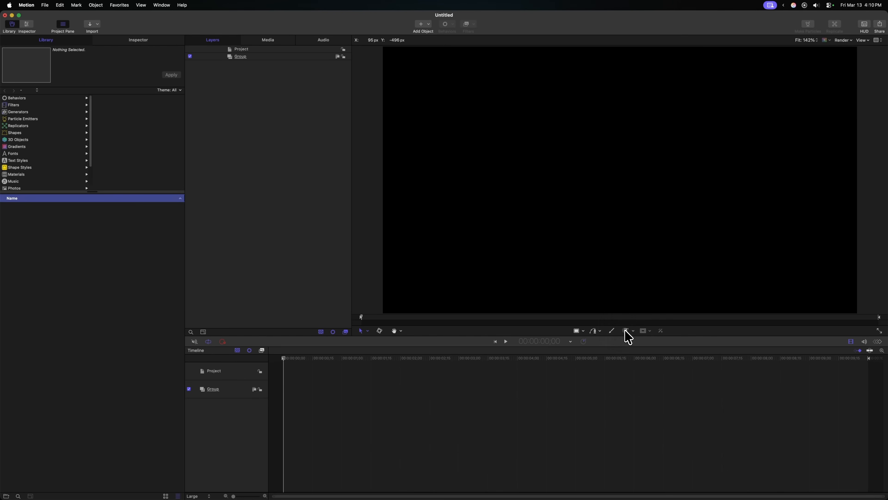
{"action": "left_click", "coordinate": [576, 175]}
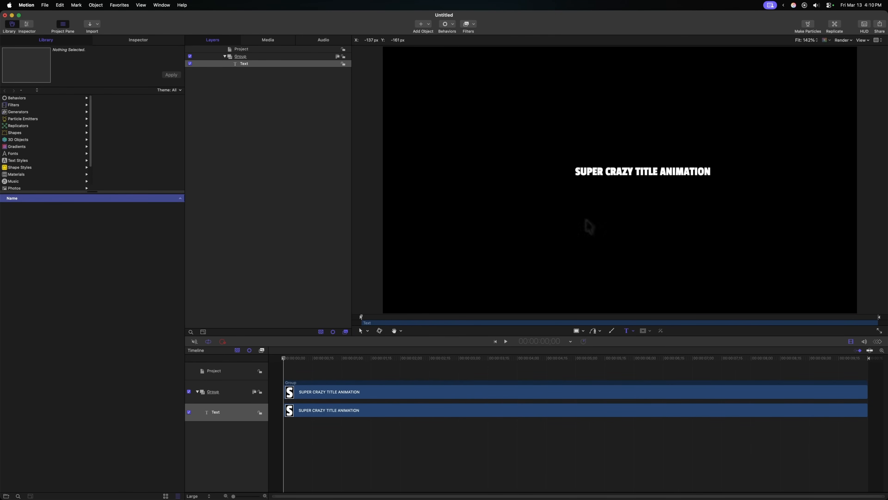
Reset the title text's Position parameter in its transform properties
{"action": "left_click", "coordinate": [168, 39]}
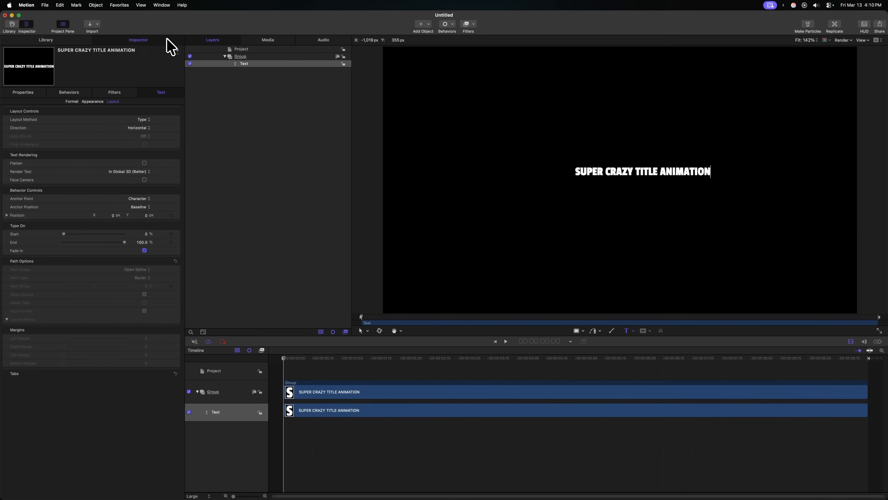
{"action": "left_click", "coordinate": [35, 92]}
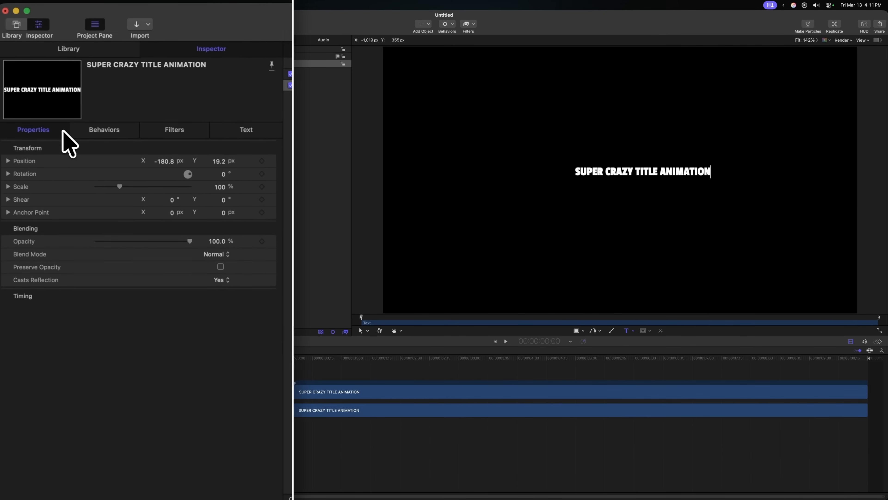
{"action": "right_click", "coordinate": [36, 162]}
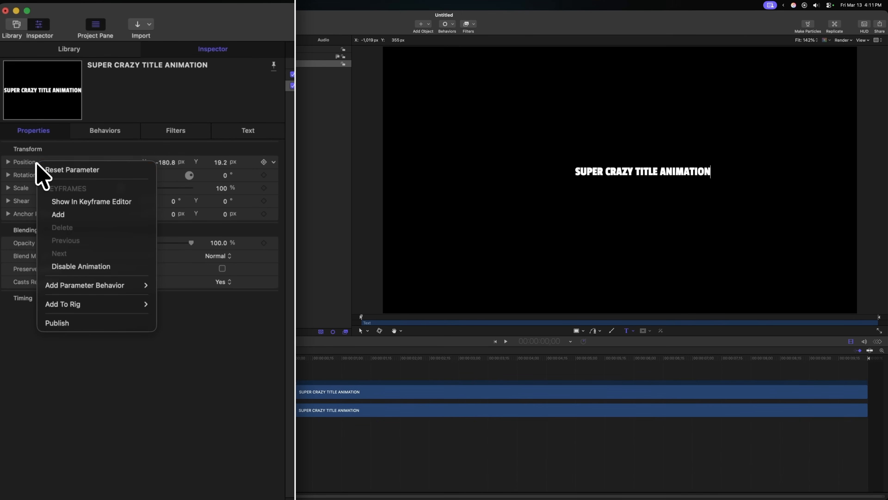
{"action": "left_click", "coordinate": [122, 170]}
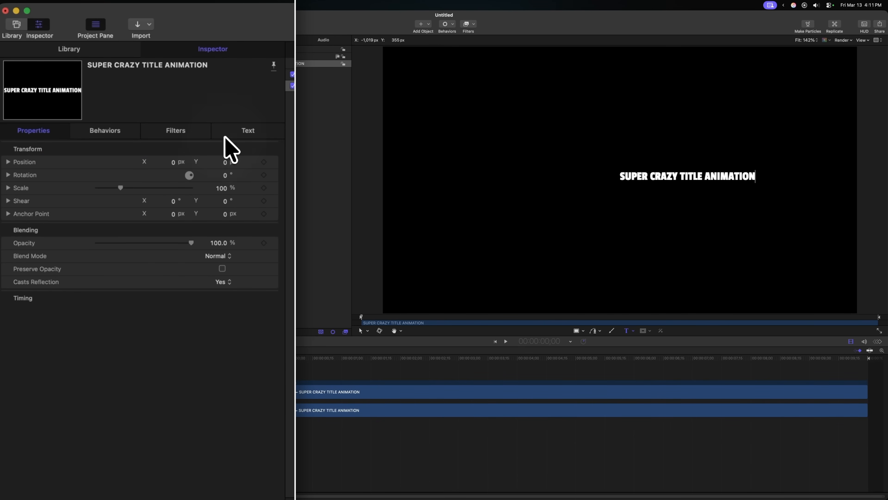
Center-align the title text and increase its font size
{"action": "left_click", "coordinate": [245, 132]}
{"action": "left_click", "coordinate": [111, 145]}
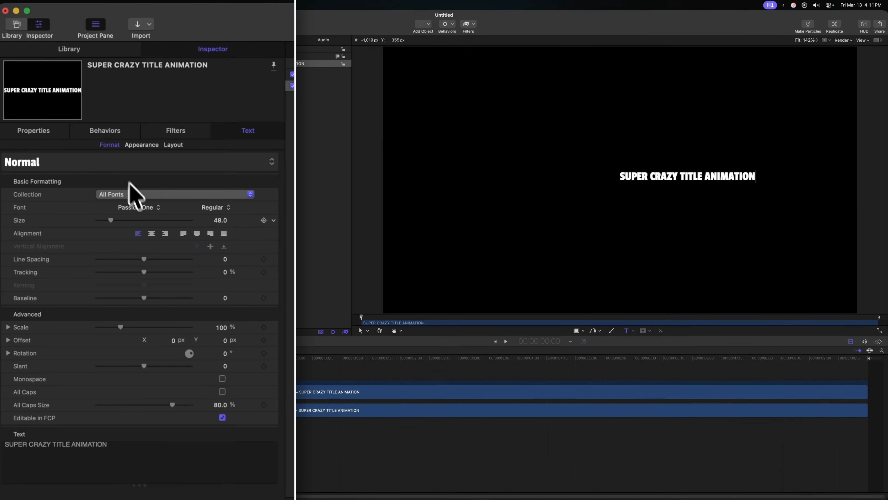
{"action": "left_click", "coordinate": [152, 234]}
{"action": "left_click_drag", "start_coordinate": [110, 220], "coordinate": [123, 221]}
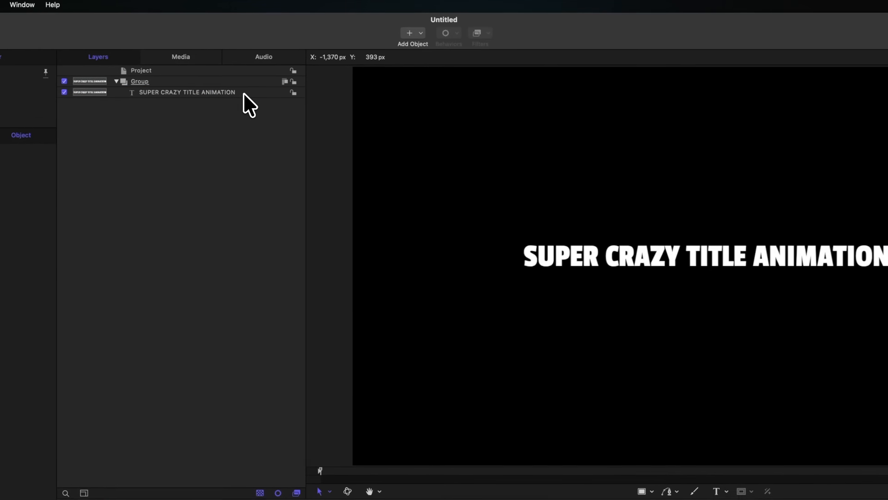
Apply the Sequence Text animation behavior to the SUPER CRAZY TITLE ANIMATION text layer
{"action": "left_click", "coordinate": [304, 71]}
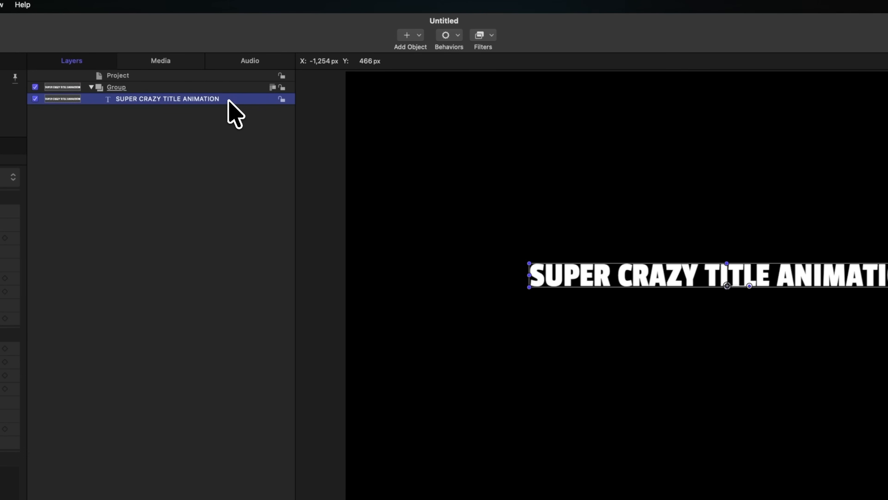
{"action": "left_click", "coordinate": [444, 35]}
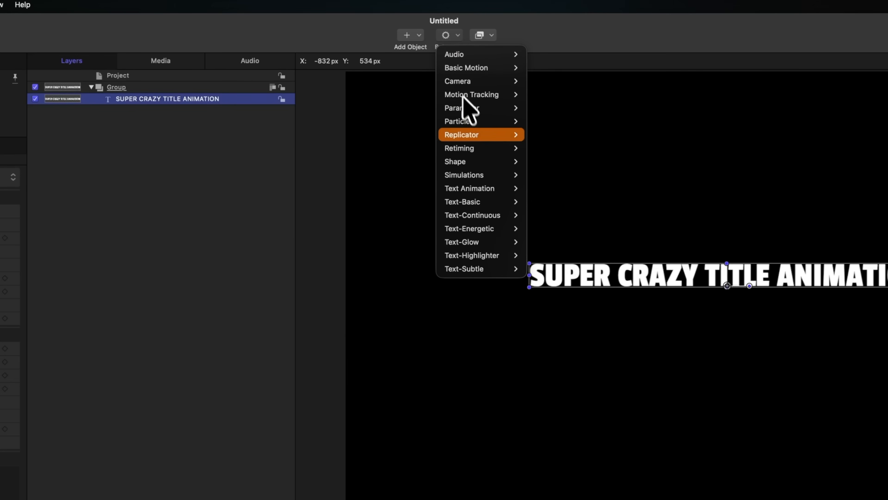
{"action": "mouse_move", "coordinate": [491, 188]}
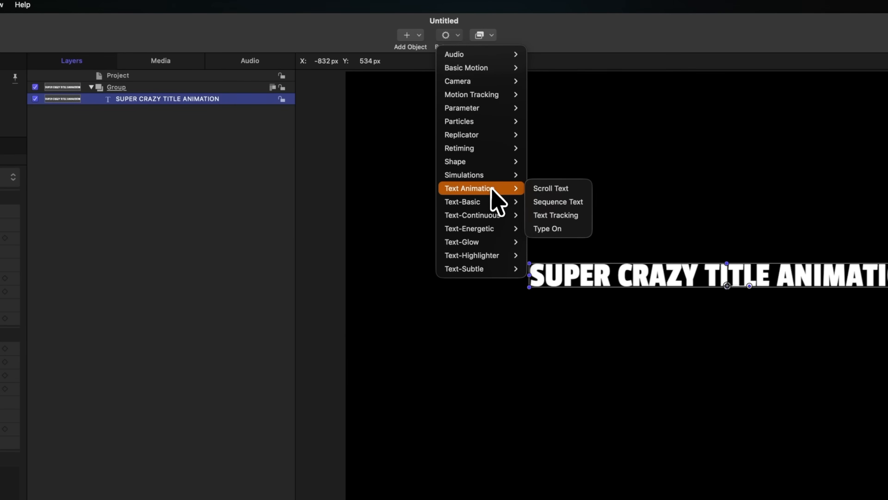
{"action": "left_click", "coordinate": [580, 201]}
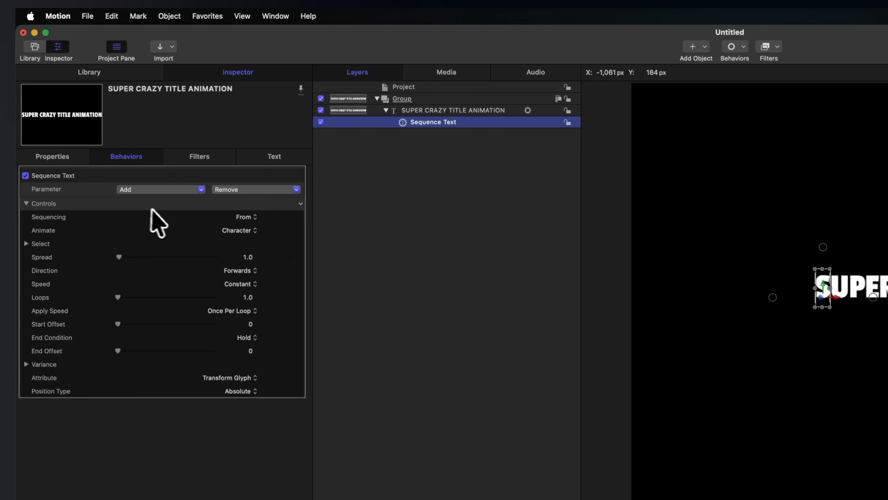
Add the Scale and Rotation format parameters to the Sequence Text behavior
{"action": "left_click", "coordinate": [189, 192]}
{"action": "mouse_move", "coordinate": [188, 204]}
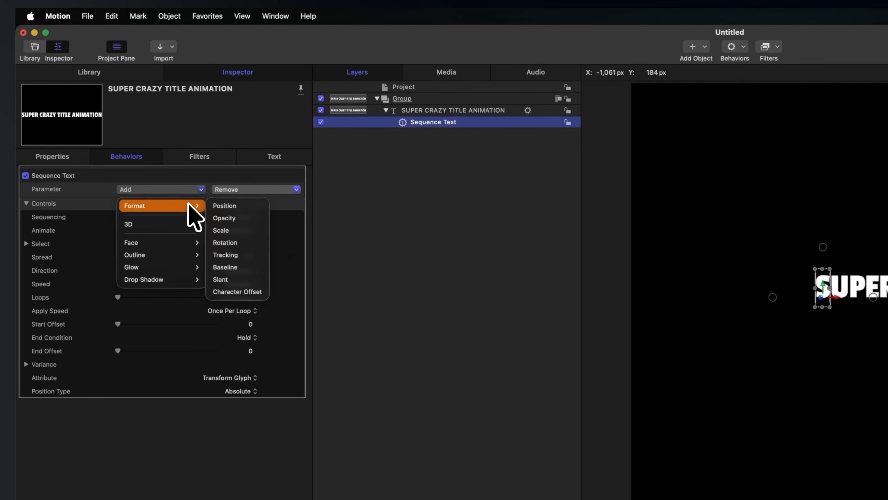
{"action": "left_click", "coordinate": [245, 230]}
{"action": "left_click", "coordinate": [159, 216]}
{"action": "mouse_move", "coordinate": [187, 233]}
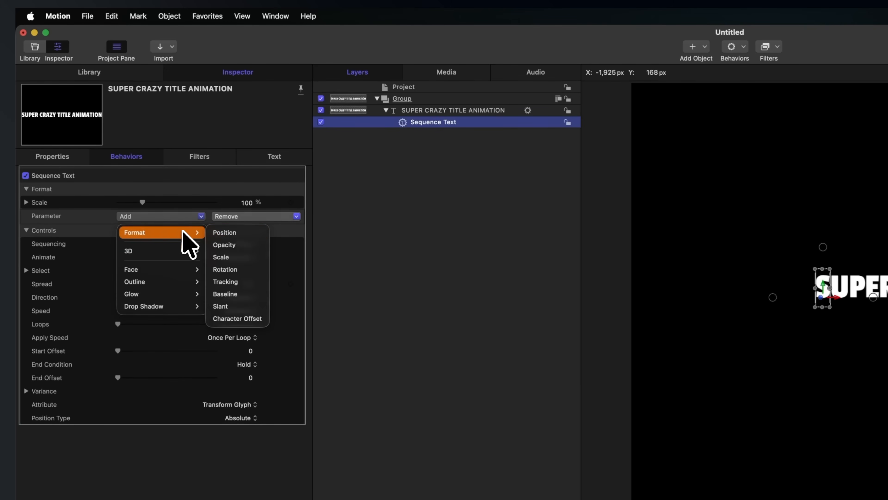
{"action": "left_click", "coordinate": [244, 270]}
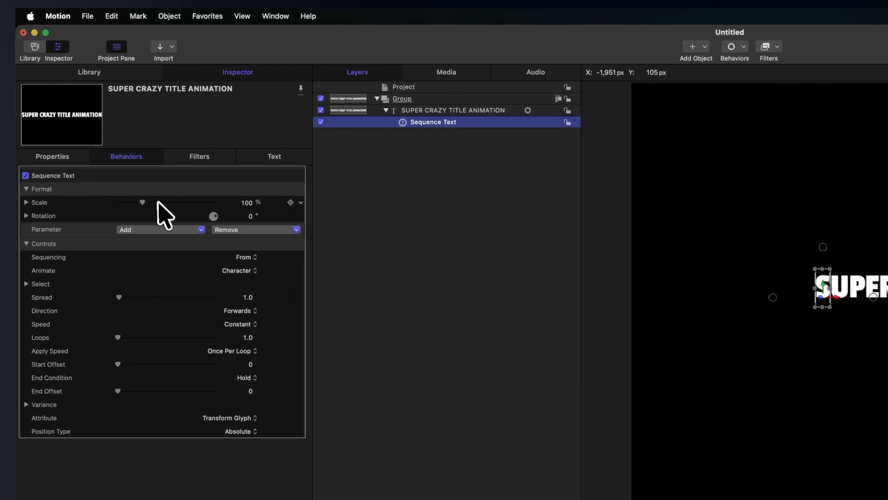
Set the Sequence Text behavior's Scale to 0% and its Sequencing to From Keyframes
{"action": "left_click_drag", "start_coordinate": [140, 202], "coordinate": [95, 205]}
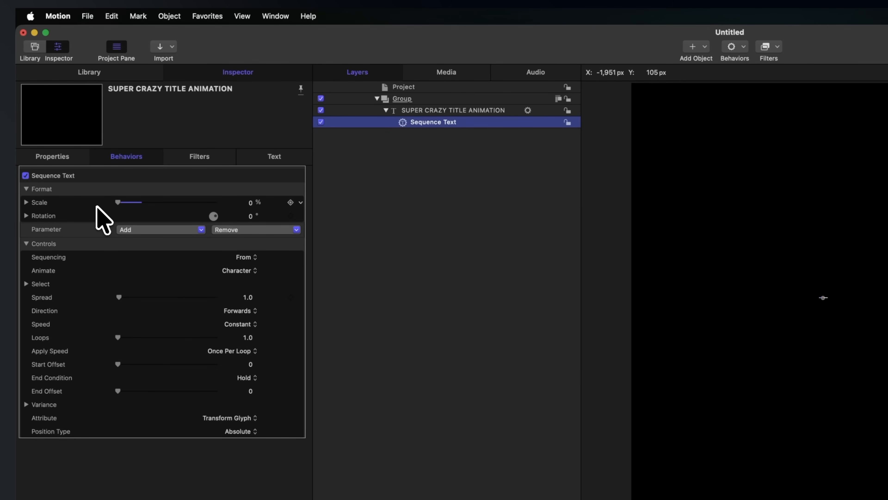
{"action": "left_click", "coordinate": [69, 261]}
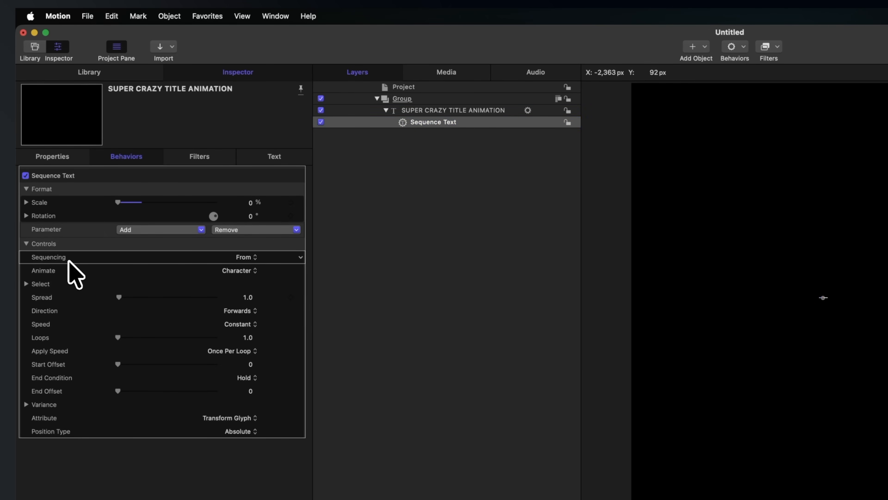
{"action": "left_click", "coordinate": [251, 257]}
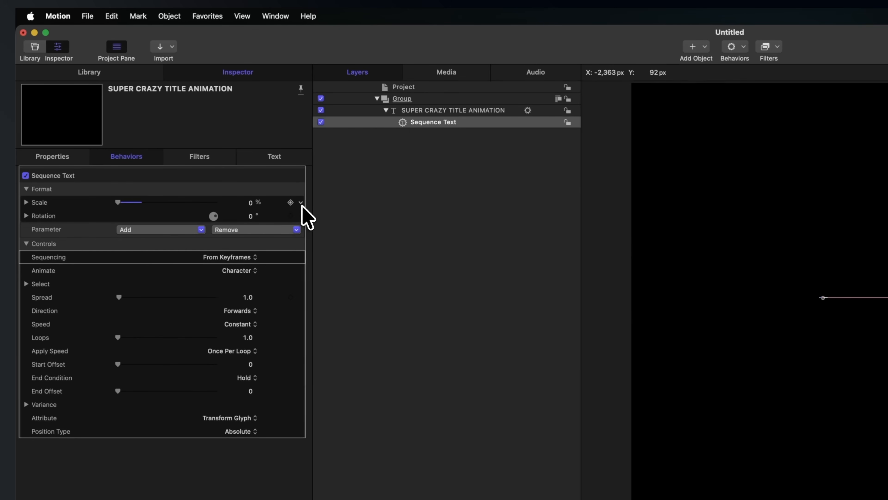
Add an Overshoot parameter behavior to the Scale parameter of Sequence Text
{"action": "left_click", "coordinate": [300, 203]}
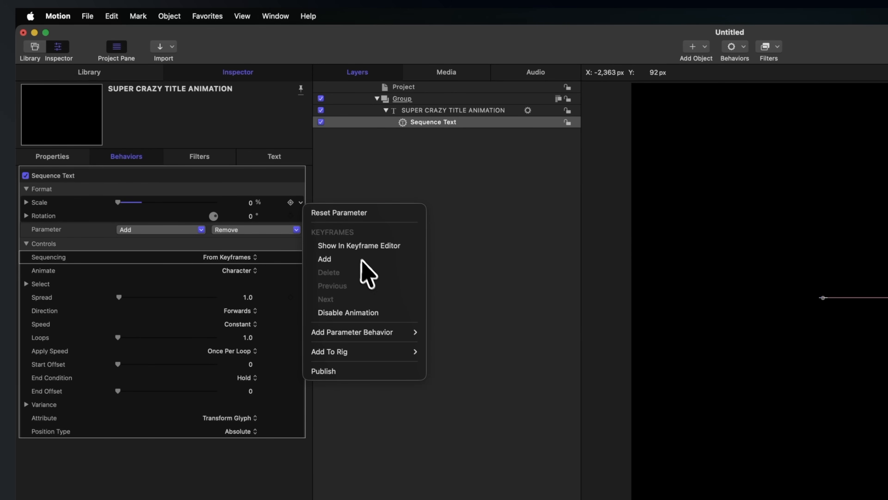
{"action": "mouse_move", "coordinate": [405, 327]}
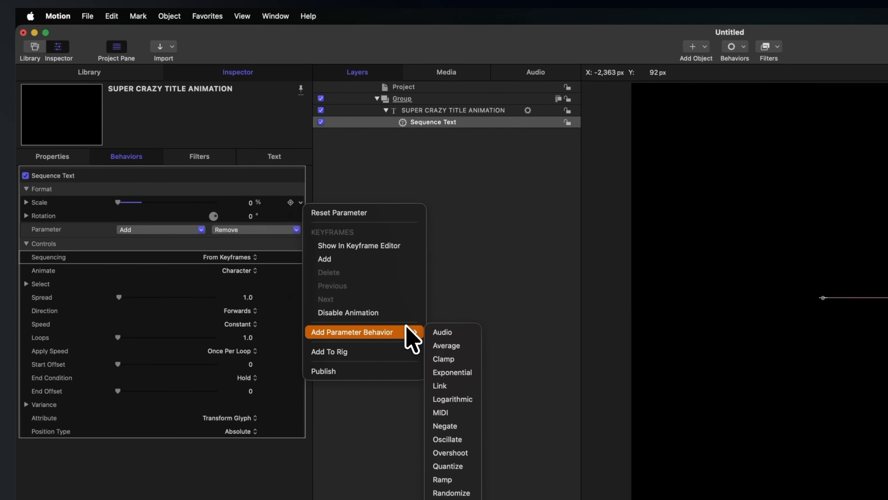
{"action": "left_click", "coordinate": [472, 451]}
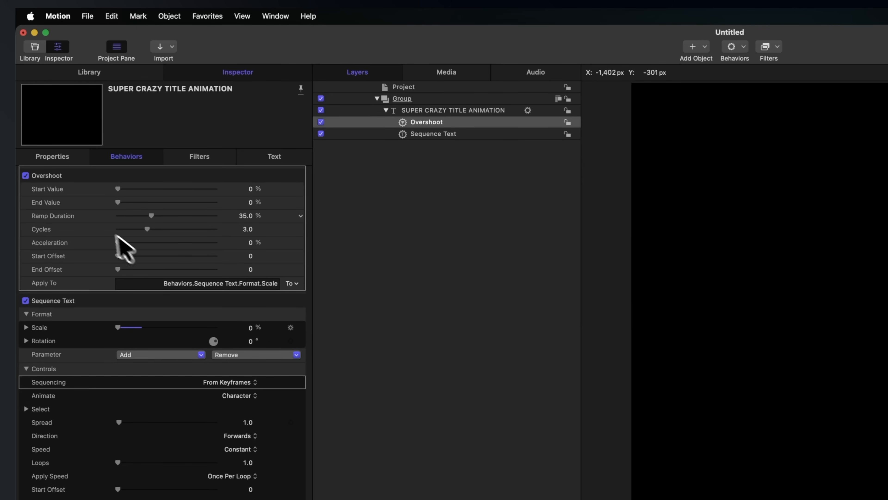
Set the Overshoot behavior's End Value to 100%, Ramp Duration to 15%, Cycles to 1 and Acceleration to 50%
{"action": "left_click", "coordinate": [63, 202]}
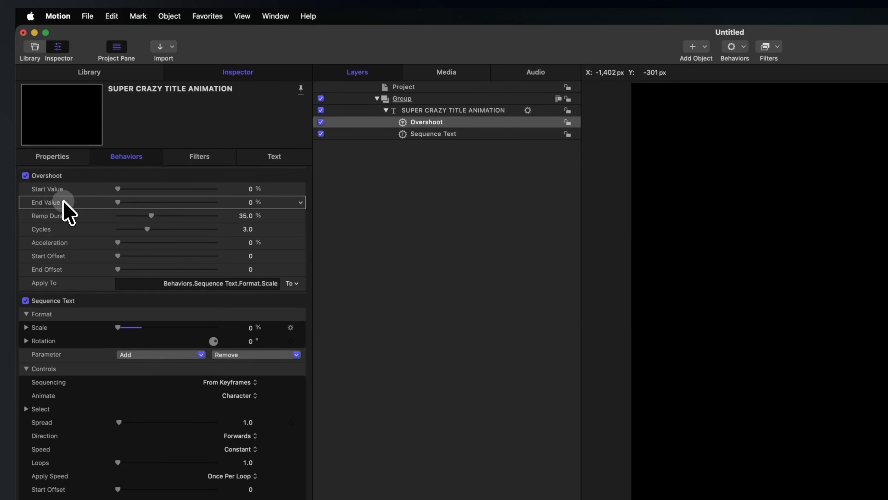
{"action": "left_click", "coordinate": [250, 203]}
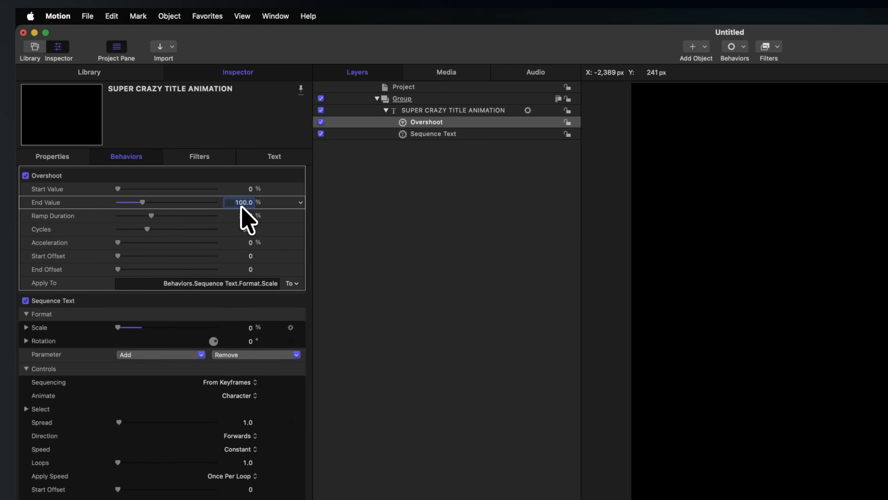
{"action": "left_click", "coordinate": [251, 216]}
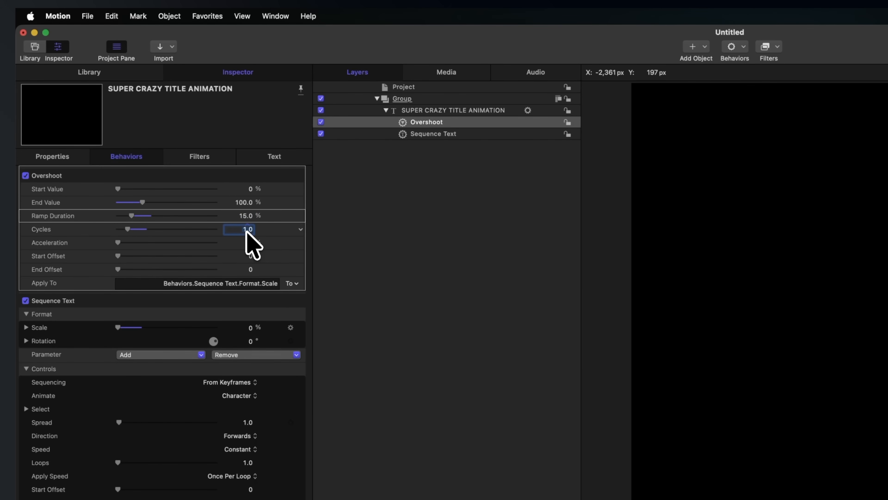
{"action": "left_click", "coordinate": [251, 242]}
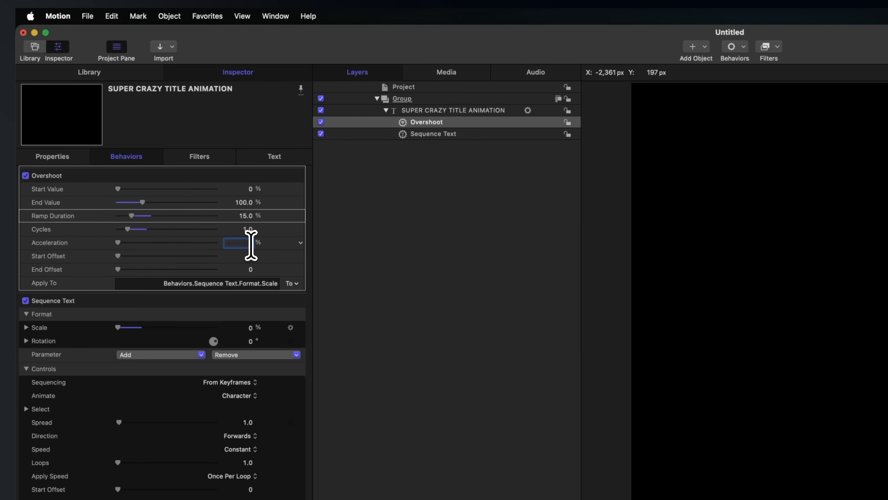
{"action": "type", "text": "50"}
{"action": "key", "text": "Return"}
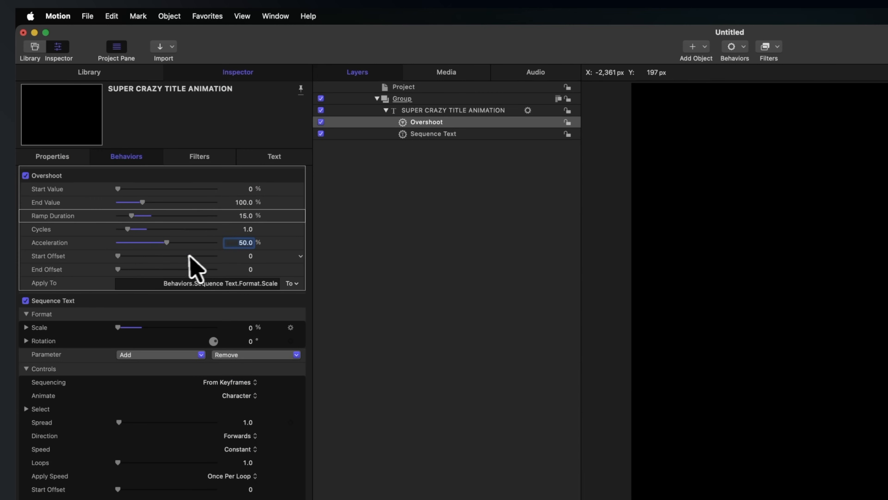
Set the Overshoot behavior's End Offset to 250 frames
{"action": "left_click", "coordinate": [48, 273]}
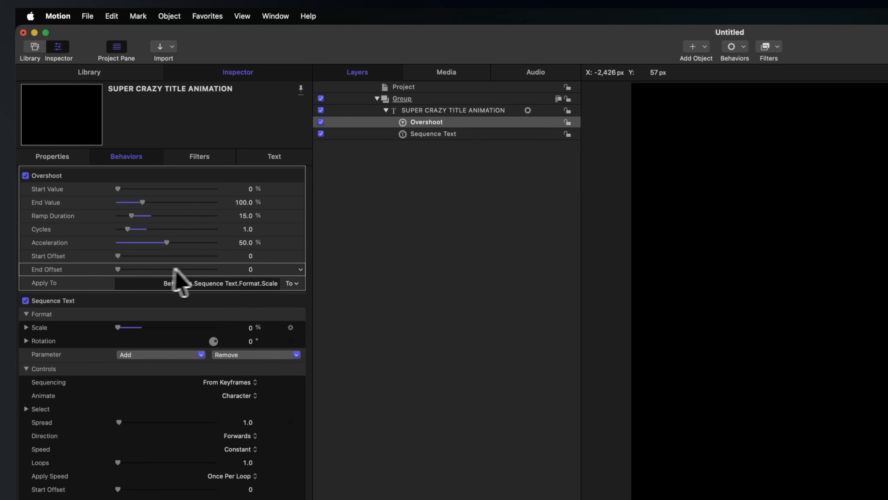
{"action": "left_click", "coordinate": [251, 269]}
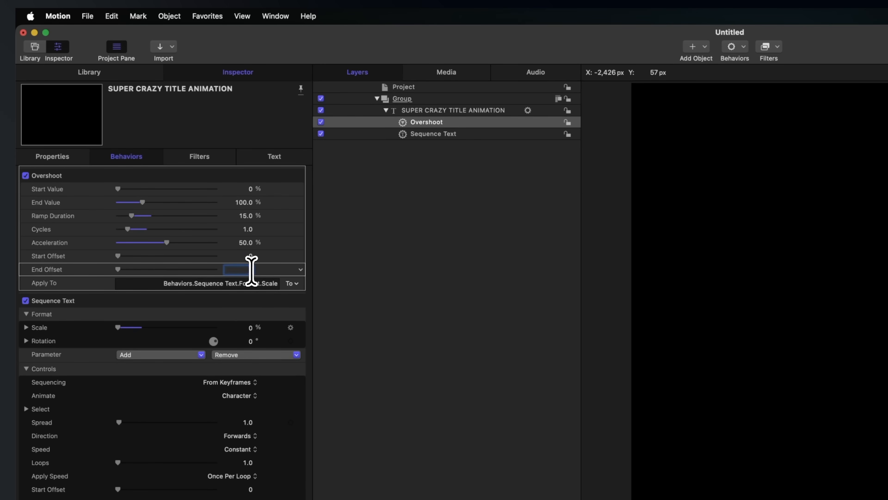
{"action": "type", "text": "250"}
{"action": "key", "text": "Return"}
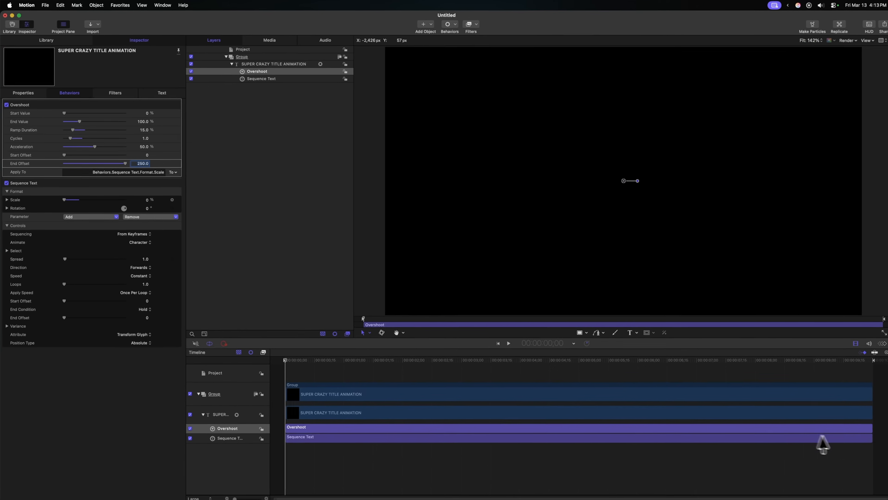
Try ending the Overshoot behavior at about 00:00:05;03 in the timeline, restore its full length, and play the animation
{"action": "left_click_drag", "start_coordinate": [870, 427], "coordinate": [590, 423]}
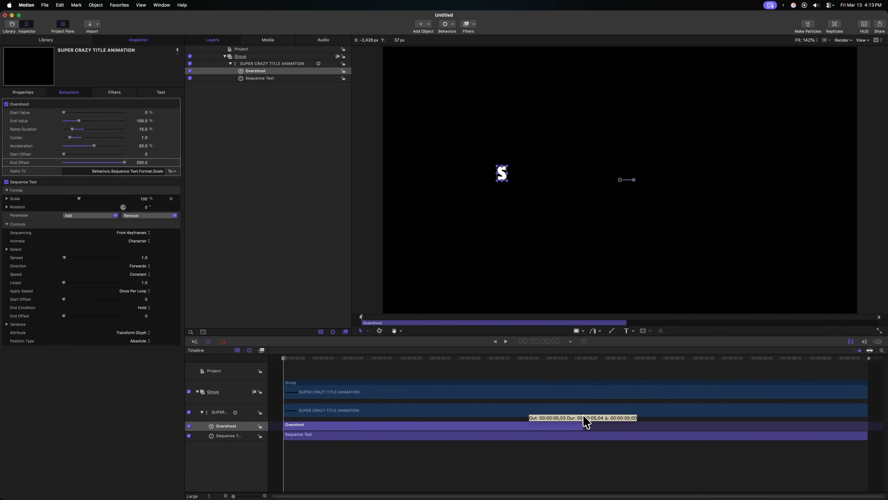
{"action": "left_click_drag", "start_coordinate": [587, 422], "coordinate": [870, 434]}
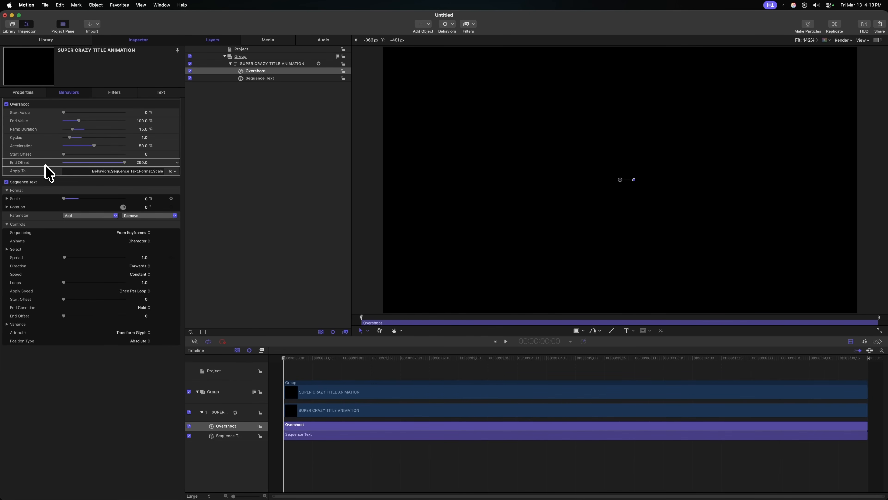
{"action": "key", "text": "space"}
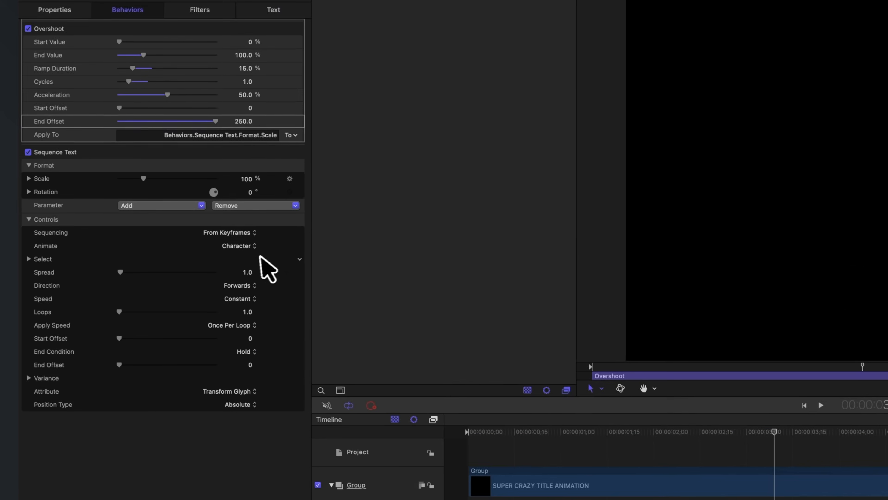
Set the Sequence Text behavior's Spread to 10 and End Offset to 250, and play the animation from the start
{"action": "left_click", "coordinate": [253, 273]}
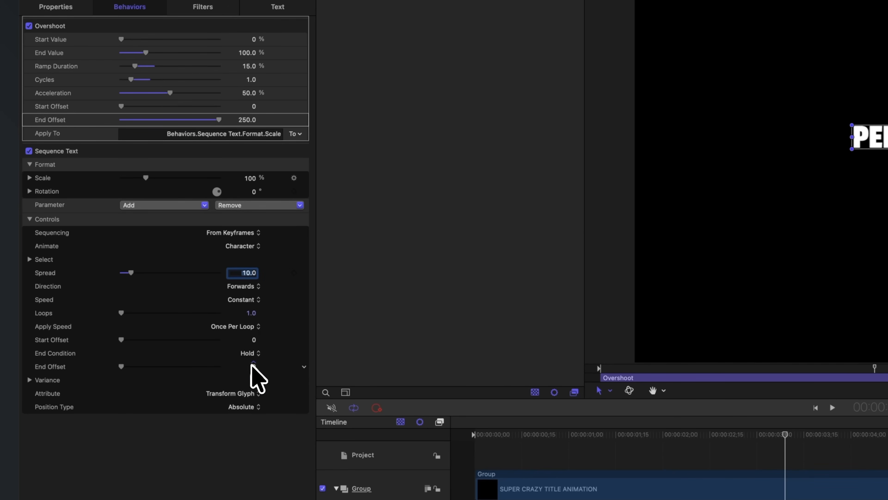
{"action": "type", "text": "250"}
{"action": "key", "text": "Return"}
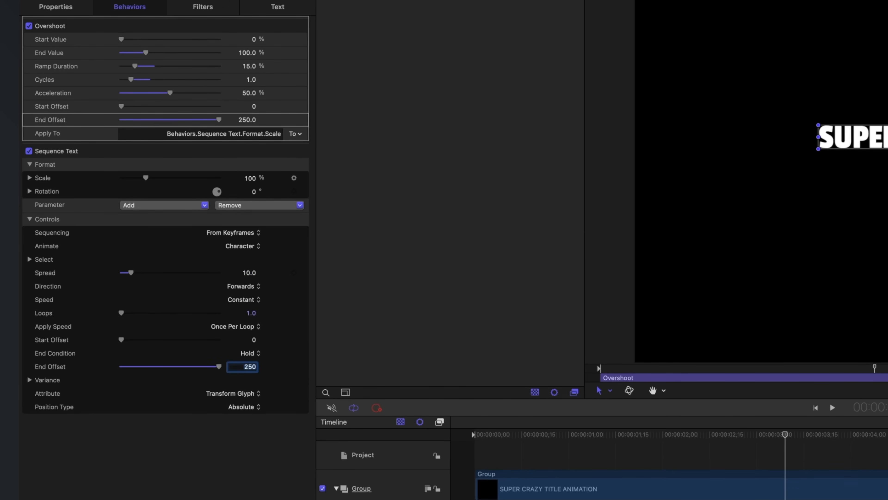
{"action": "left_click_drag", "start_coordinate": [594, 434], "coordinate": [325, 424]}
{"action": "key", "text": "space"}
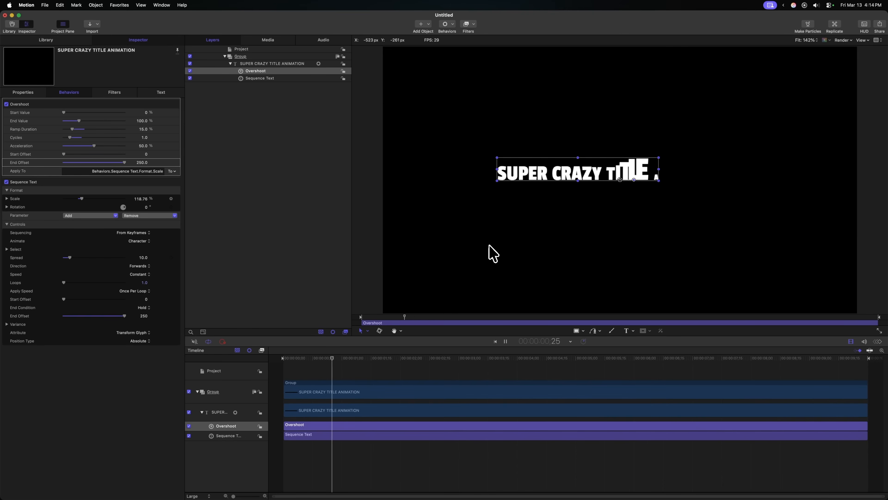
{"action": "key", "text": "Home"}
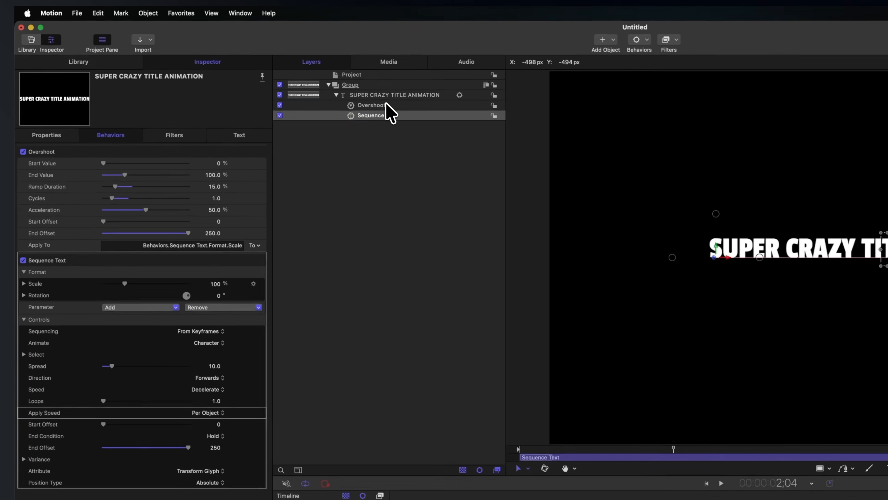
Rename the Overshoot behavior as "Overshoot Scale"
{"action": "double_click", "coordinate": [276, 72]}
{"action": "type", "text": "Sc"}
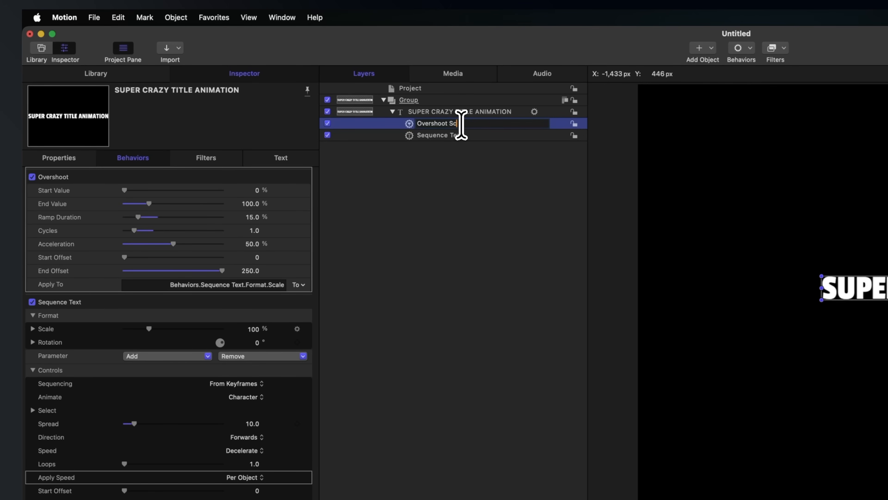
{"action": "type", "text": "ale"}
{"action": "key", "text": "Return"}
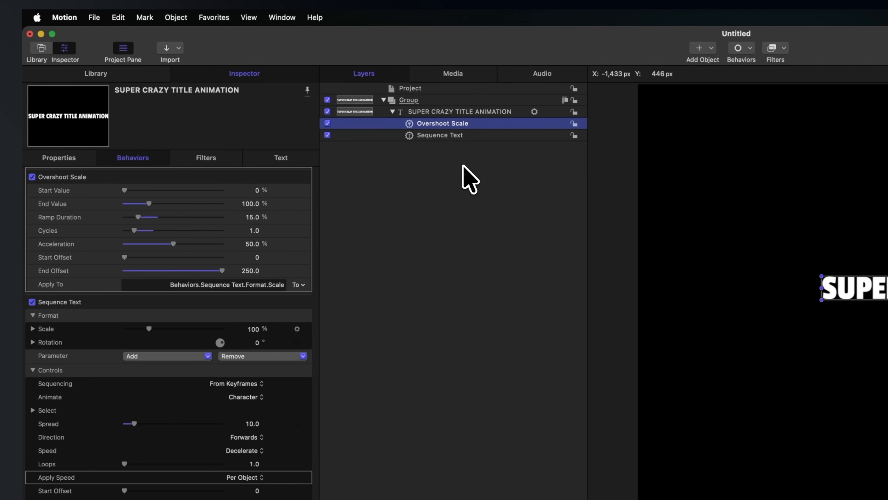
Duplicate the Overshoot Scale behavior and rename the copy as "Overshoot Rotation"
{"action": "key", "text": "super+d"}
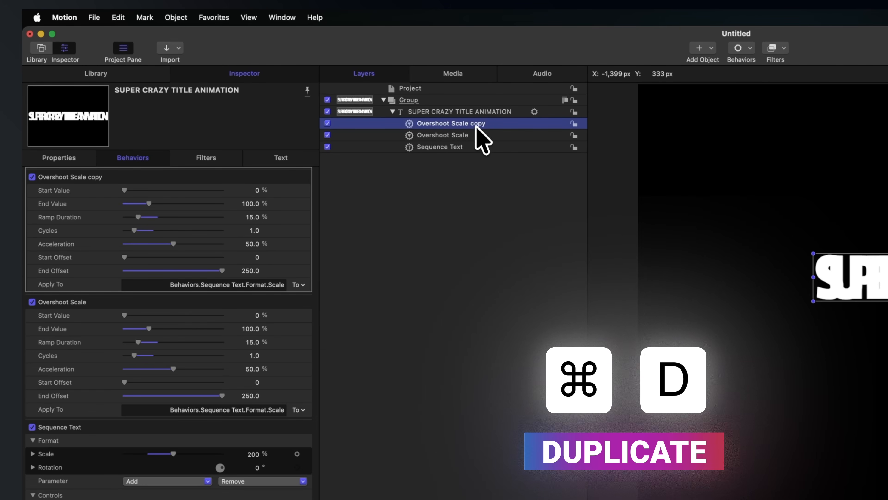
{"action": "double_click", "coordinate": [476, 123]}
{"action": "left_click_drag", "start_coordinate": [485, 123], "coordinate": [449, 123]}
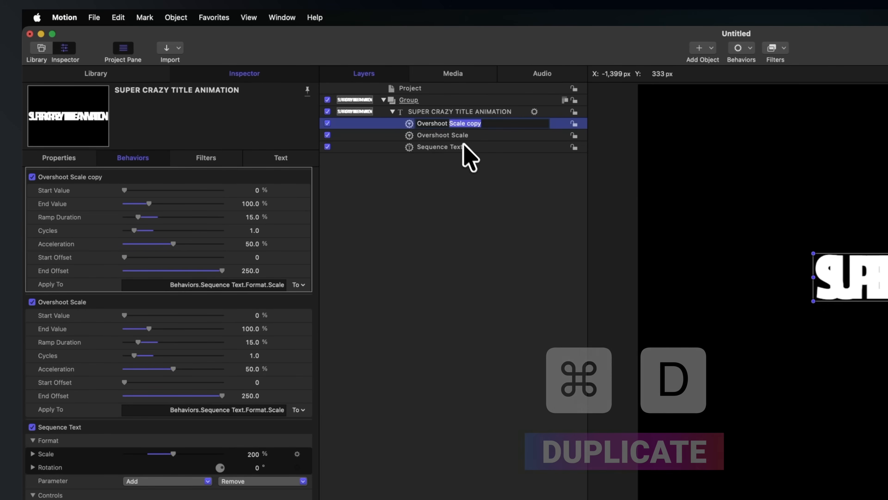
{"action": "type", "text": "Rotation"}
{"action": "key", "text": "Return"}
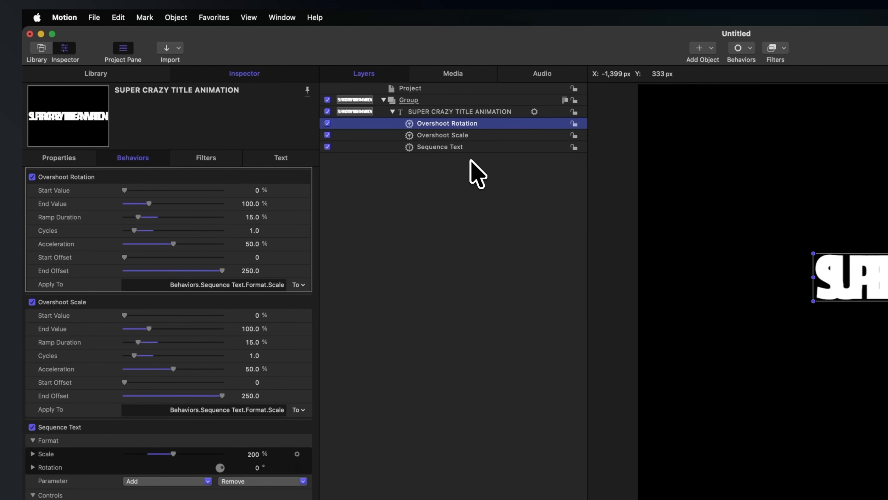
Retarget the Overshoot Rotation behavior to the Z rotation in the Sequence Text behavior's Format parameters
{"action": "left_click", "coordinate": [104, 279]}
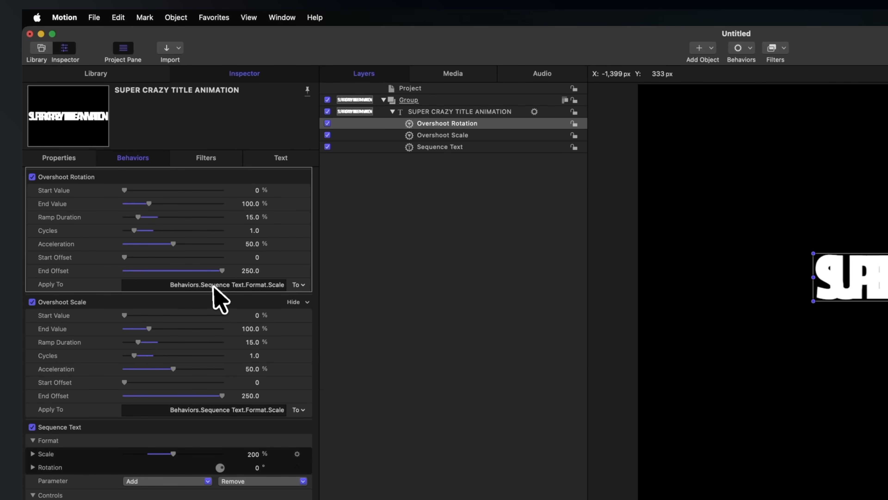
{"action": "left_click", "coordinate": [302, 284]}
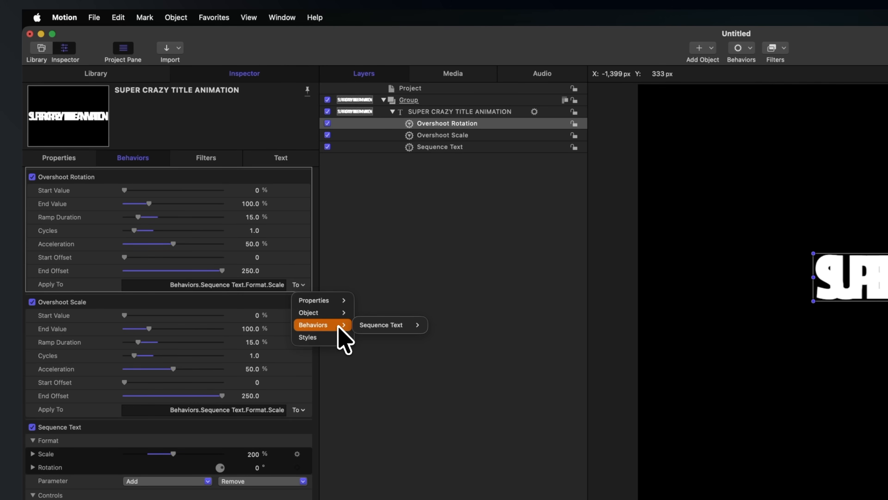
{"action": "mouse_move", "coordinate": [435, 321]}
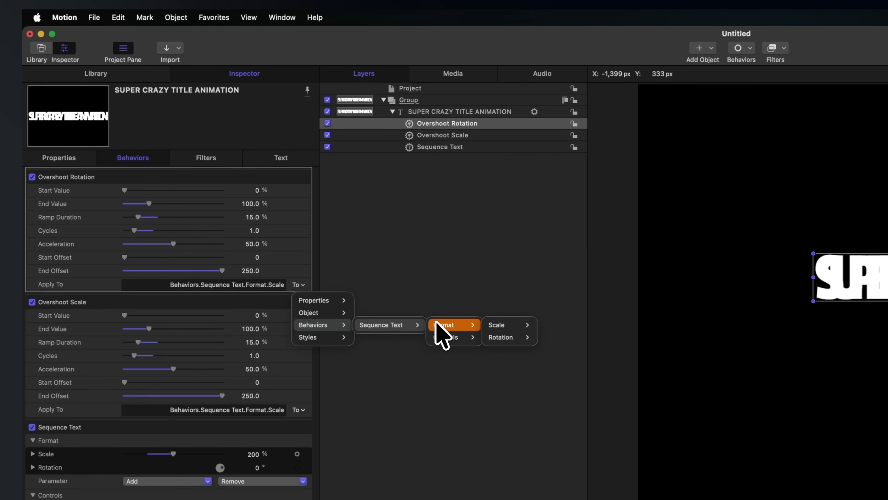
{"action": "mouse_move", "coordinate": [510, 338]}
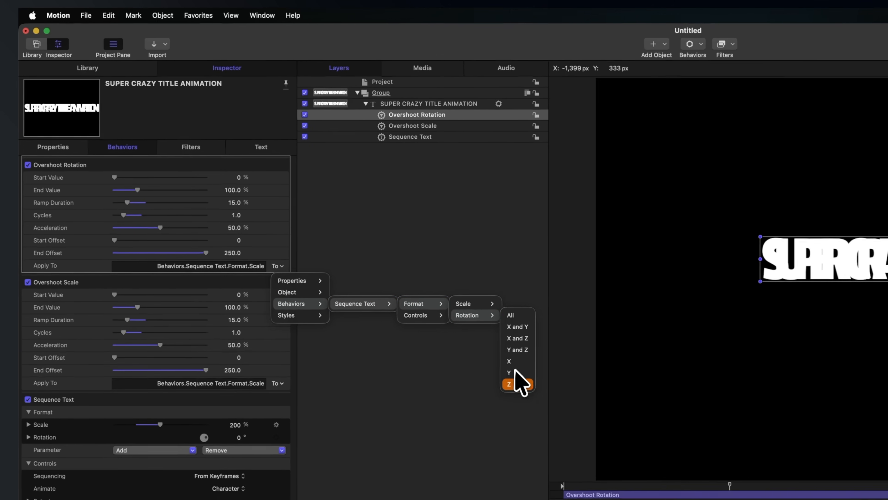
{"action": "left_click", "coordinate": [552, 412]}
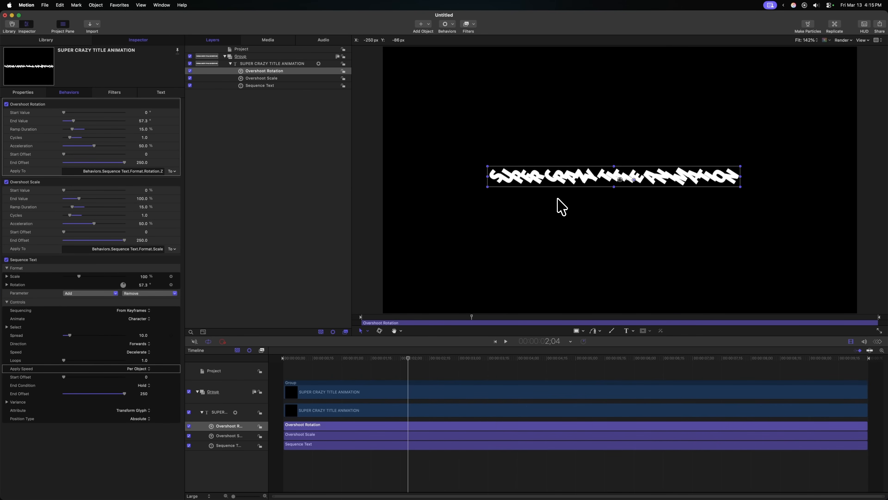
Set Overshoot Rotation's End Value to 0°, Start Value to -90° and Cycles to 2, and play the animation
{"action": "double_click", "coordinate": [145, 121]}
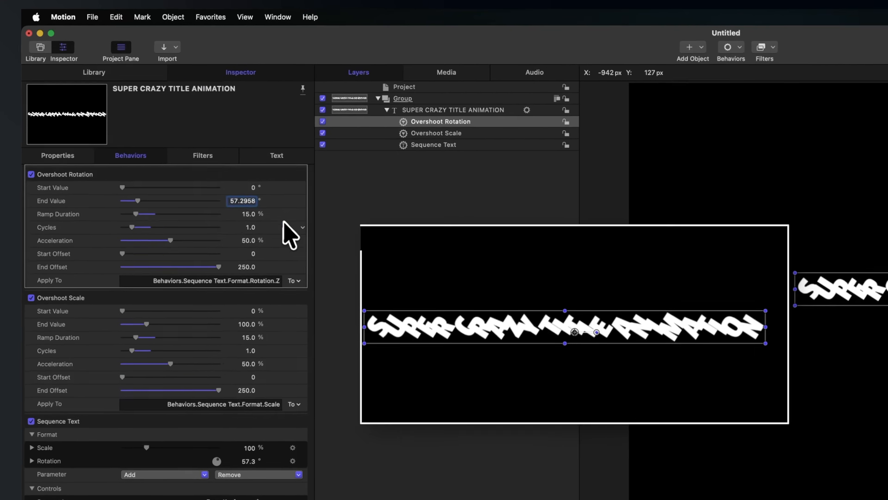
{"action": "type", "text": "0"}
{"action": "key", "text": "Return"}
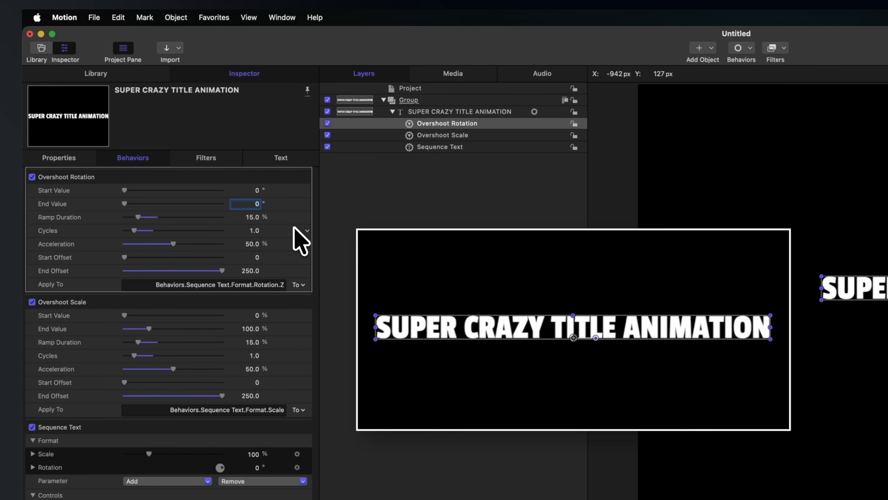
{"action": "double_click", "coordinate": [256, 191]}
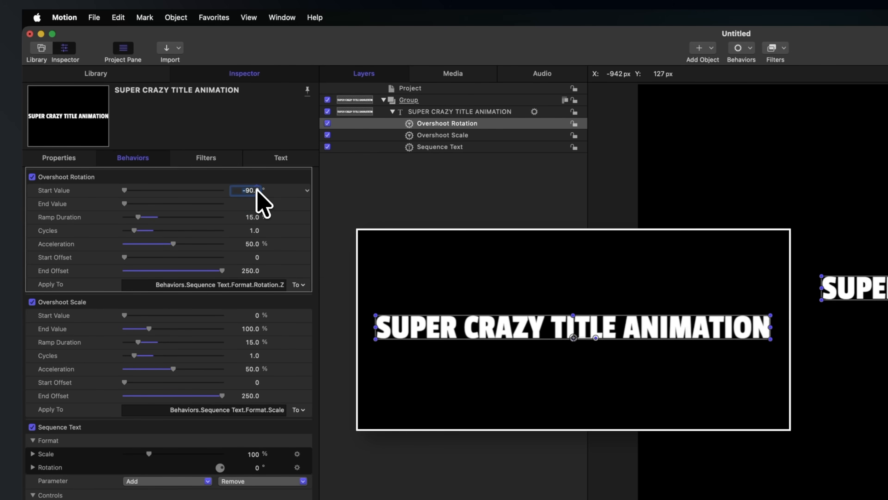
{"action": "double_click", "coordinate": [254, 230]}
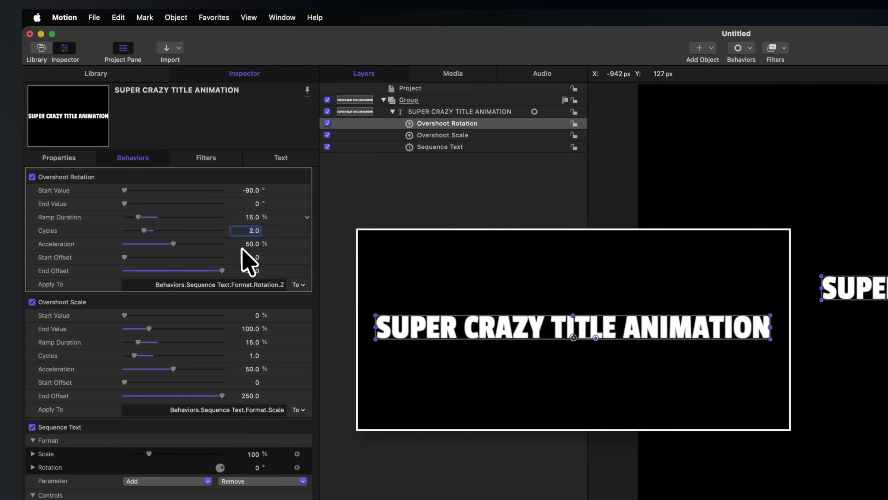
{"action": "type", "text": "2.0"}
{"action": "key", "text": "Return"}
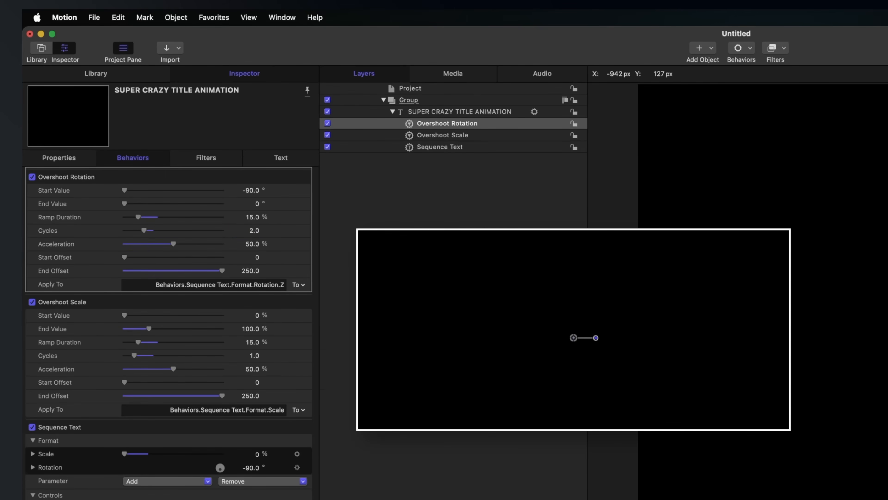
{"action": "key", "text": "space"}
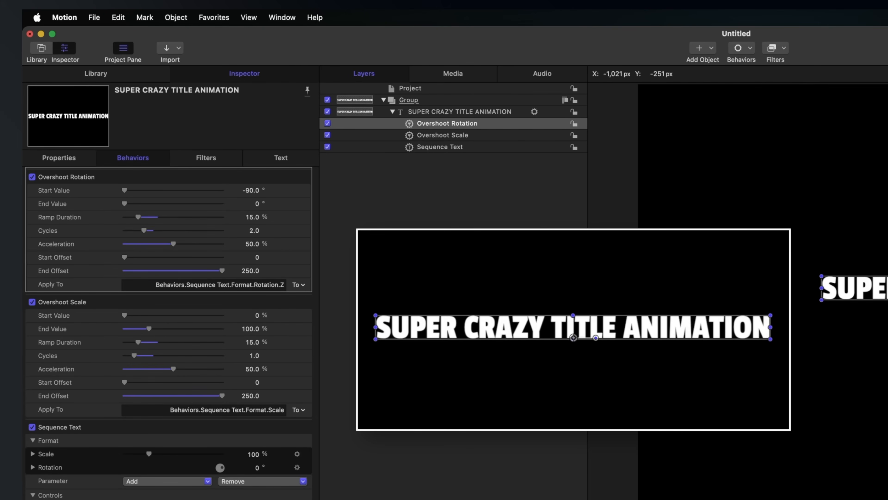
Set the title text's layout Anchor Point to Word and Anchor Position to Center, and play the animation from the start
{"action": "left_click", "coordinate": [483, 111]}
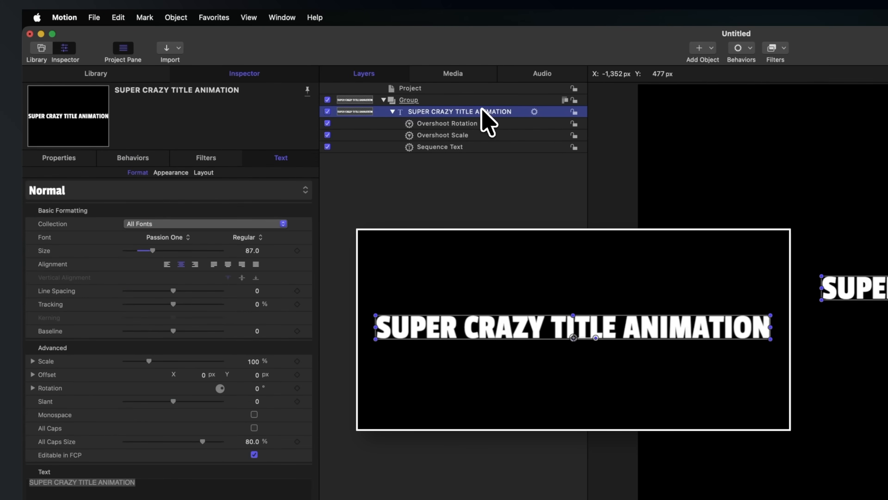
{"action": "left_click", "coordinate": [204, 173]}
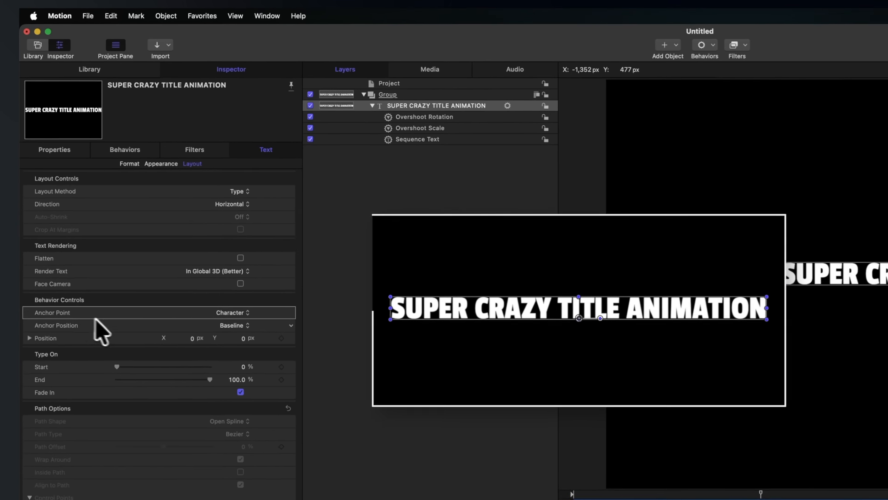
{"action": "left_click", "coordinate": [262, 332]}
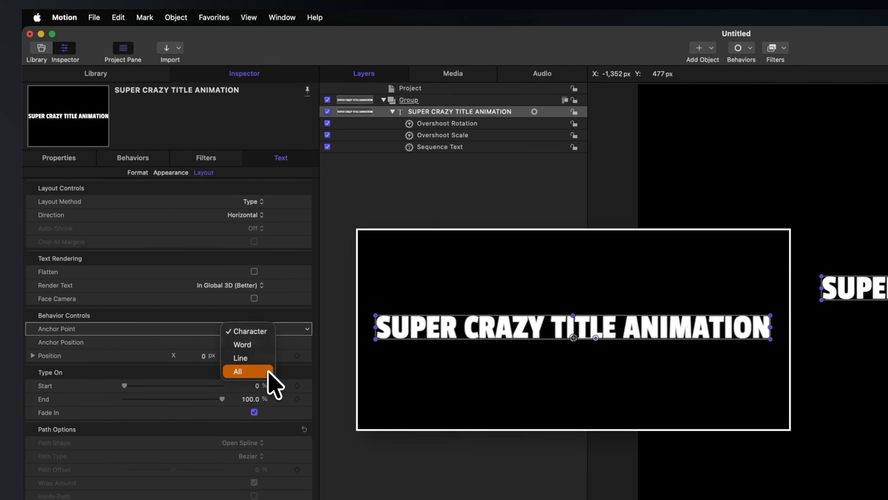
{"action": "key", "text": "Escape"}
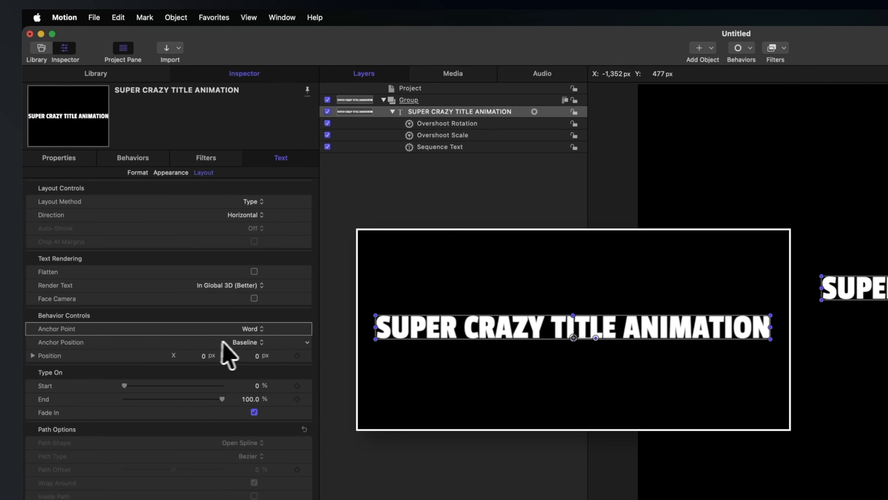
{"action": "left_click", "coordinate": [249, 342]}
{"action": "key", "text": "Escape"}
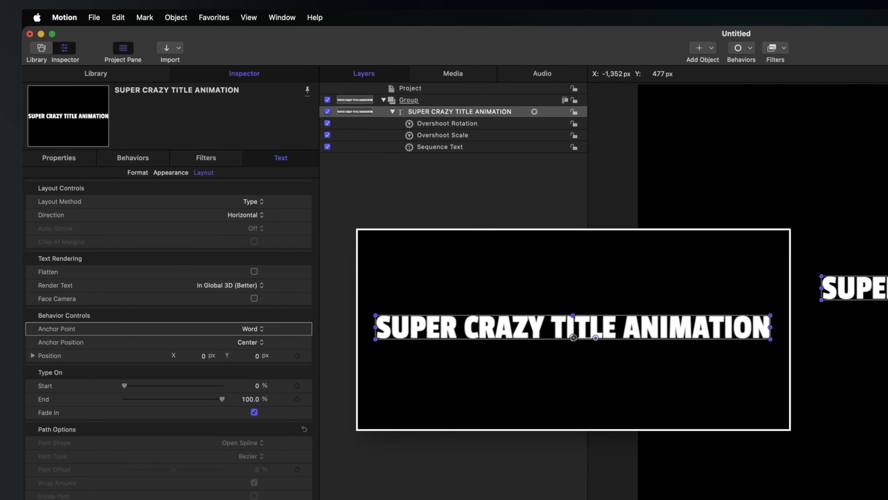
{"action": "key", "text": "Home"}
{"action": "key", "text": "space"}
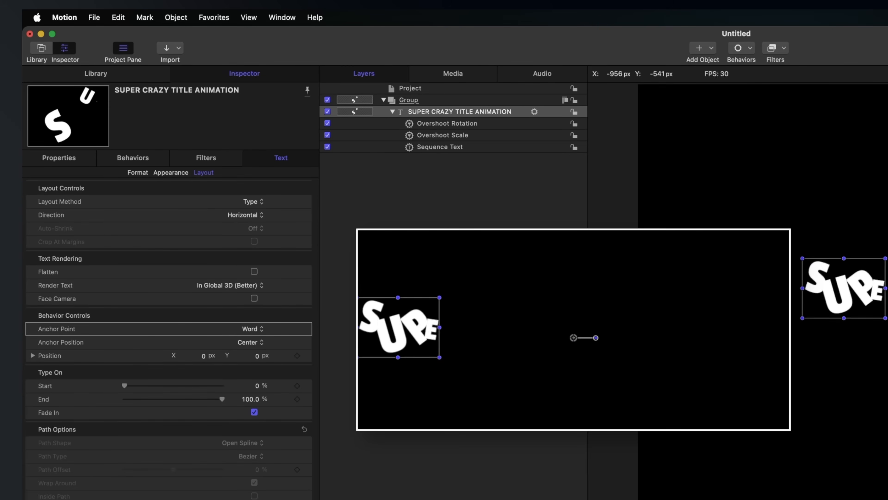
{"action": "key", "text": "space"}
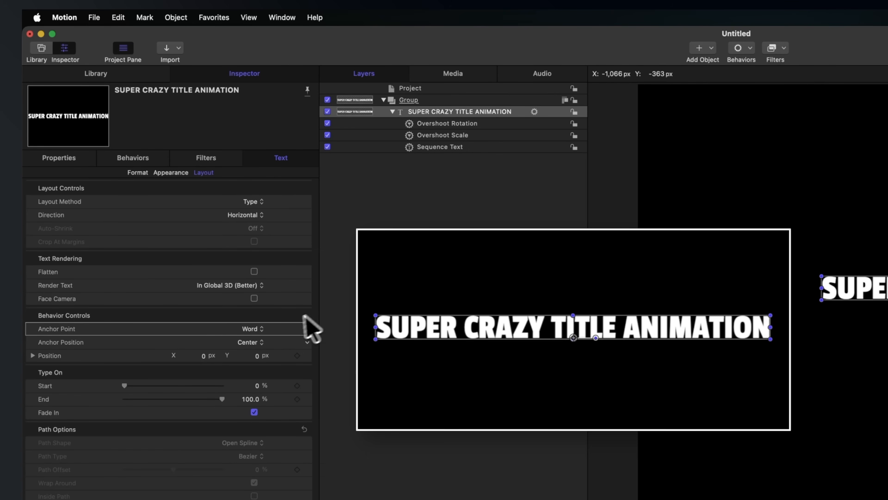
Change the title text's Anchor Position to Left Center and play the animation
{"action": "left_click", "coordinate": [244, 341]}
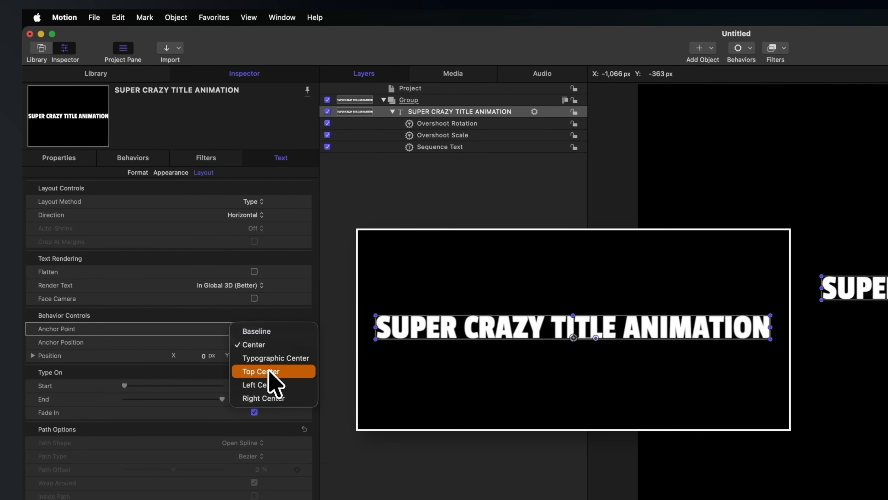
{"action": "left_click", "coordinate": [273, 384]}
{"action": "key", "text": "space"}
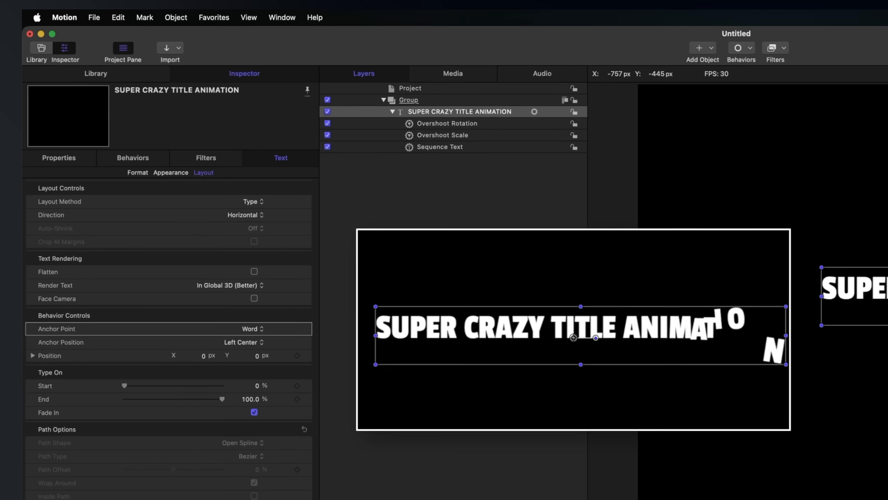
{"action": "key", "text": "space"}
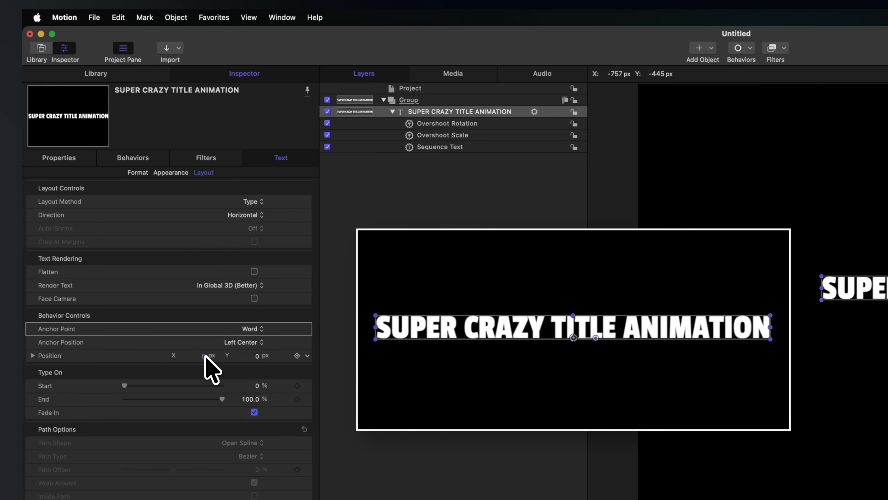
Try offsetting the text anchor's X Position to -253.6 px and undo the change
{"action": "left_click_drag", "start_coordinate": [204, 356], "coordinate": [204, 356]}
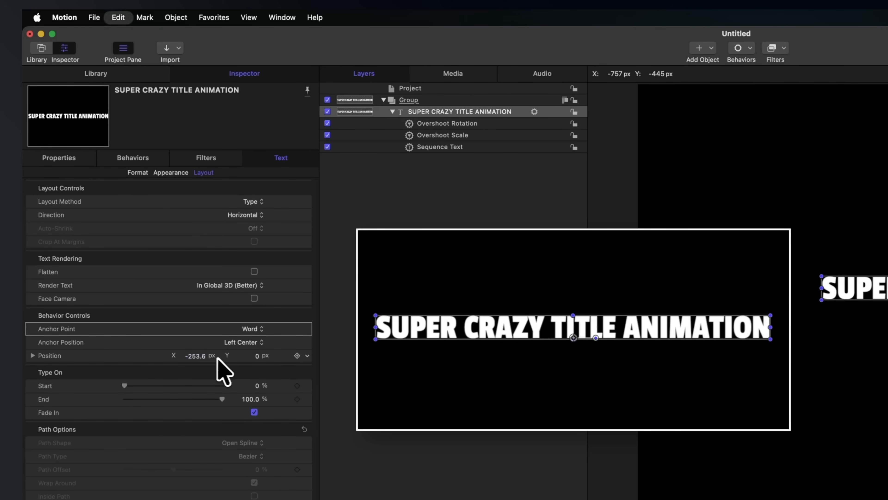
{"action": "key", "text": "super+z"}
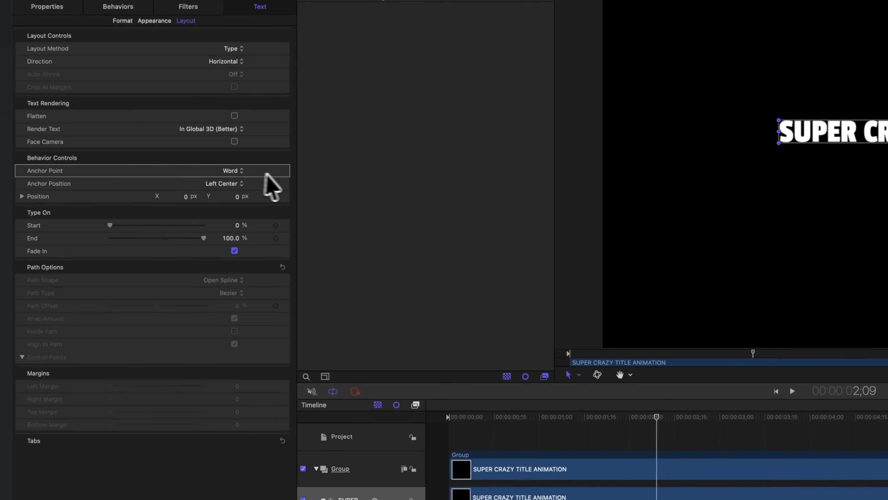
Publish the title text's Anchor Point, Anchor Position and anchor Position parameters
{"action": "right_click", "coordinate": [286, 169]}
{"action": "left_click", "coordinate": [337, 327]}
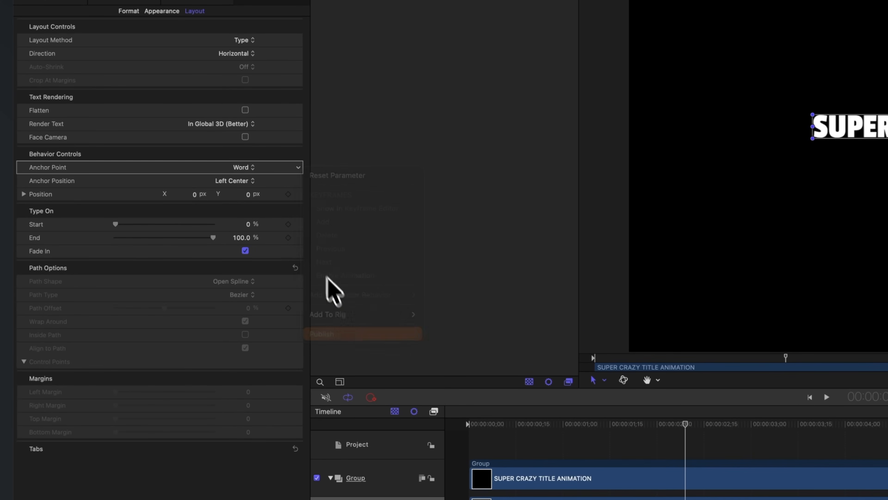
{"action": "right_click", "coordinate": [299, 183]}
{"action": "left_click", "coordinate": [364, 350]}
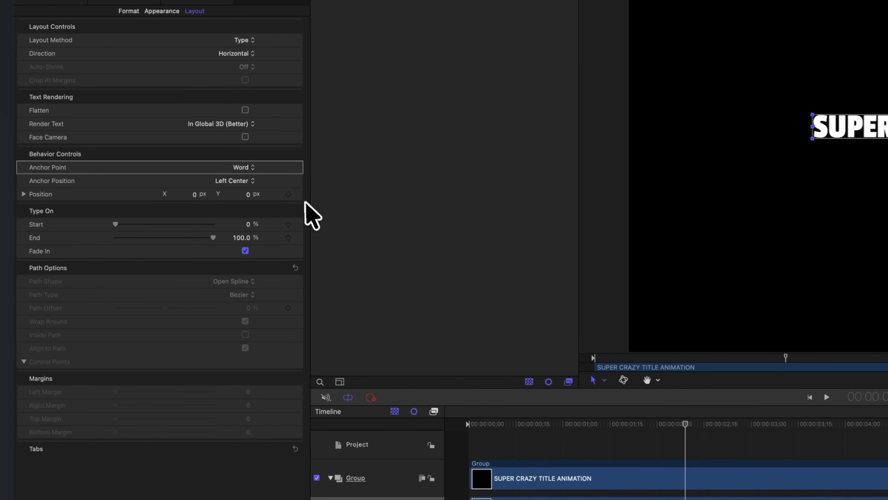
{"action": "right_click", "coordinate": [304, 195]}
{"action": "left_click", "coordinate": [363, 359]}
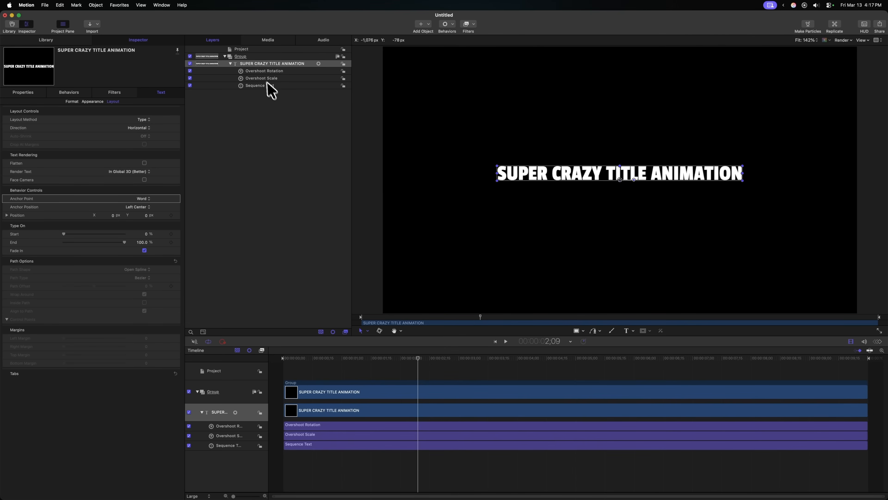
Rename the group holding the title text as Title Group and make a clone layer of it
{"action": "double_click", "coordinate": [242, 57]}
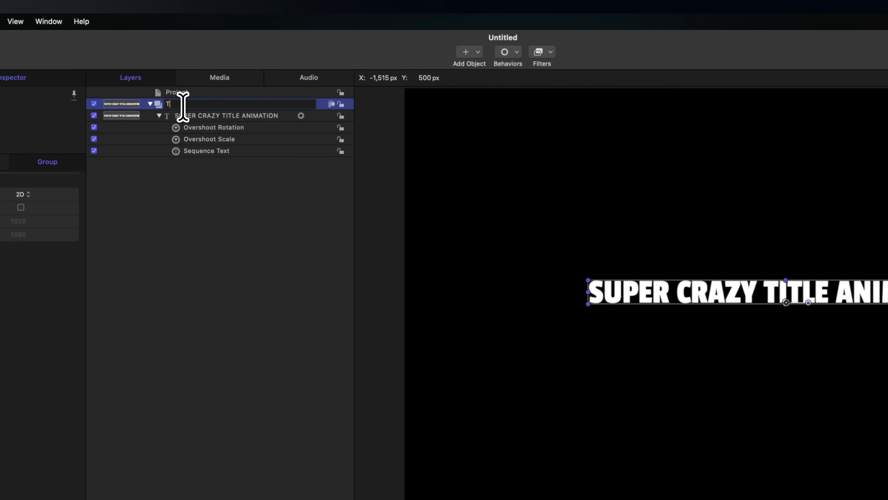
{"action": "key", "text": "Return"}
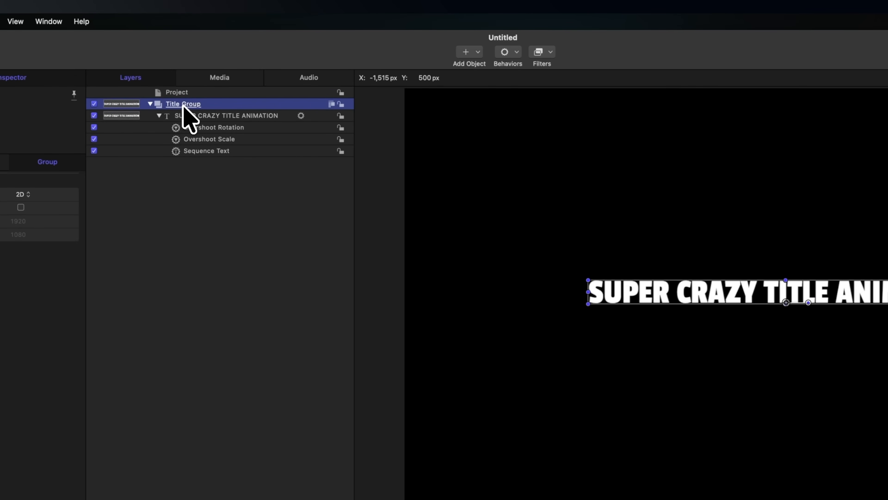
{"action": "key", "text": "k"}
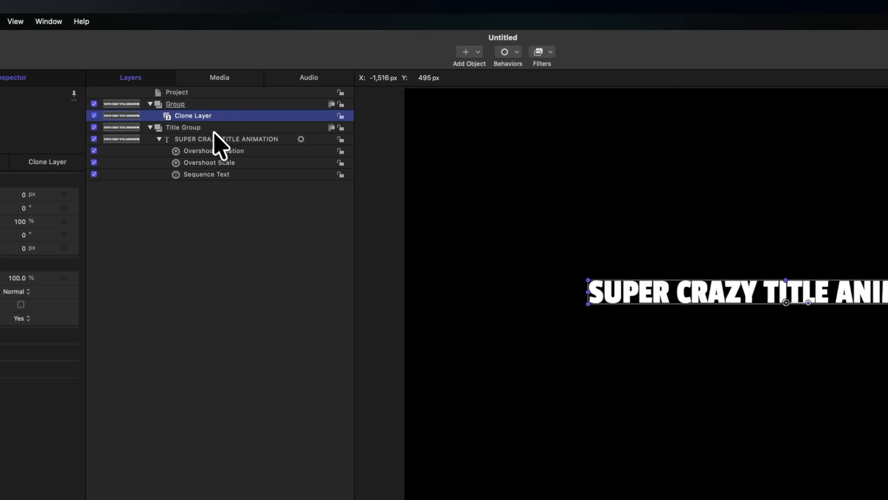
{"action": "left_click", "coordinate": [222, 138]}
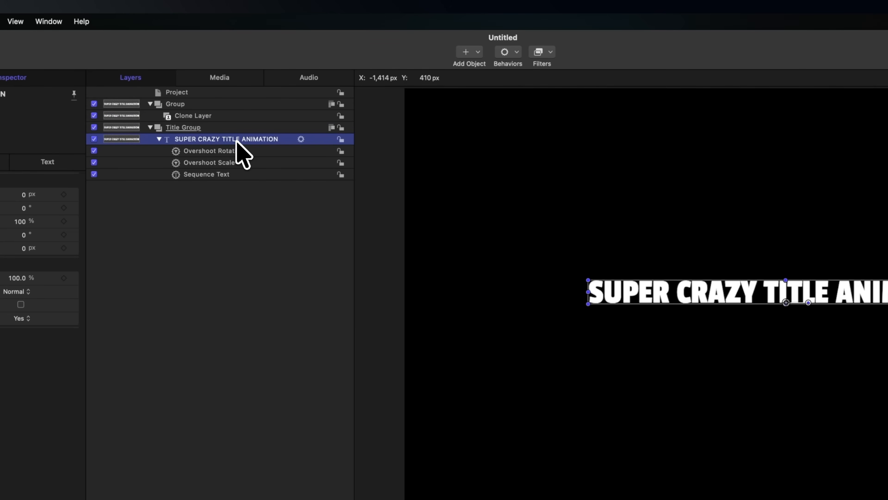
{"action": "left_click", "coordinate": [246, 150]}
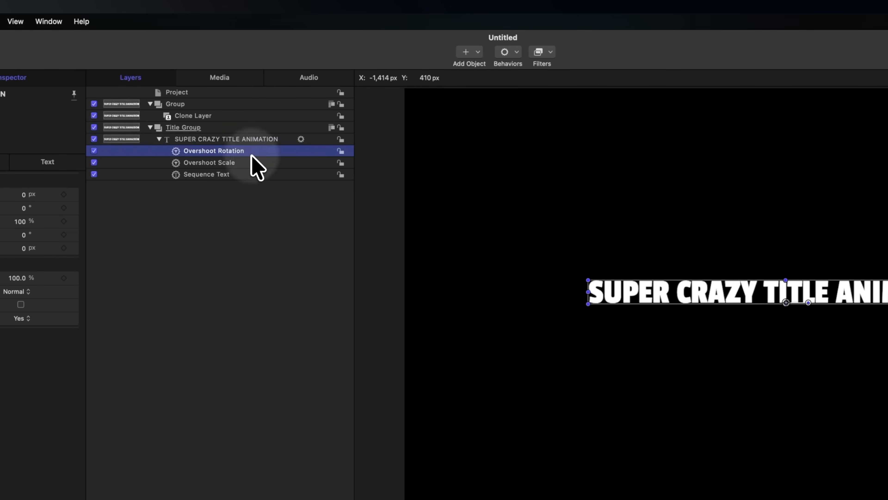
{"action": "left_click", "coordinate": [251, 163]}
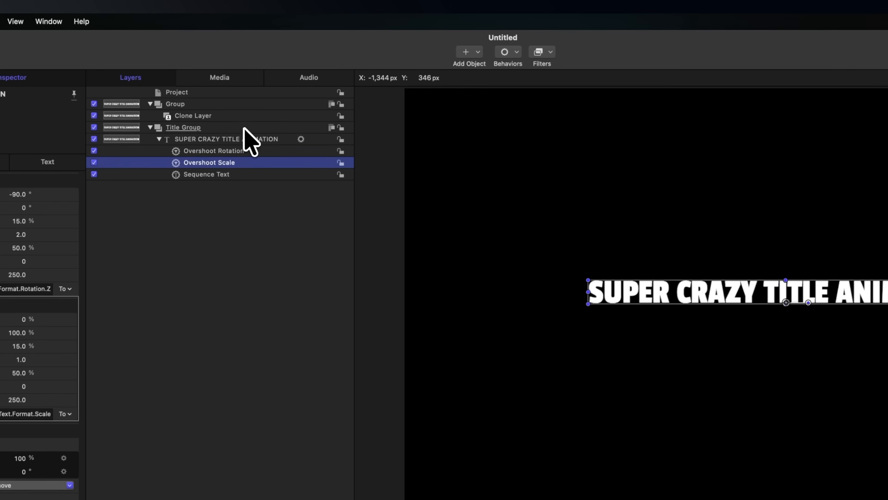
{"action": "left_click", "coordinate": [238, 116]}
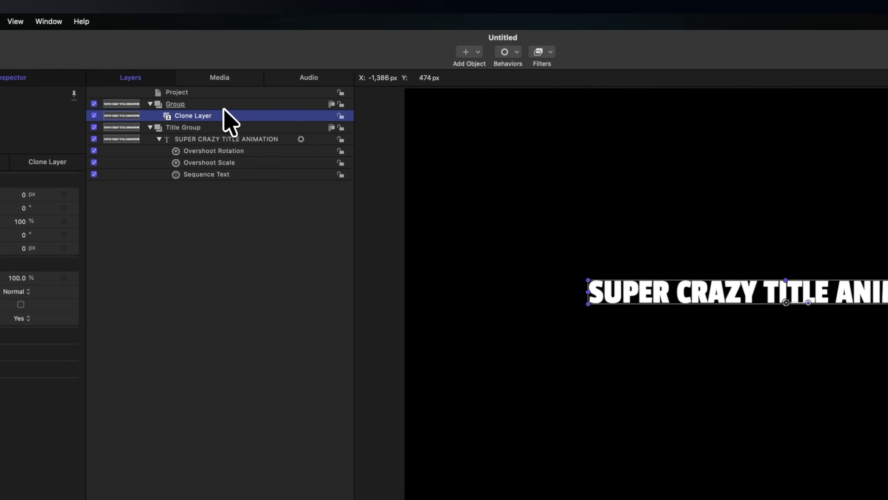
Move the clone layer's group below Title Group in the layer stack and rename it Clone Group
{"action": "left_click", "coordinate": [205, 104]}
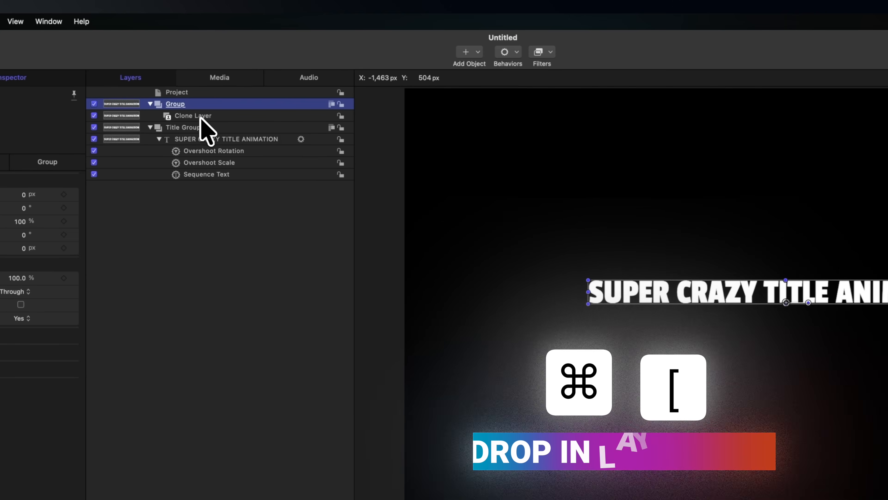
{"action": "key", "text": "super+bracketleft"}
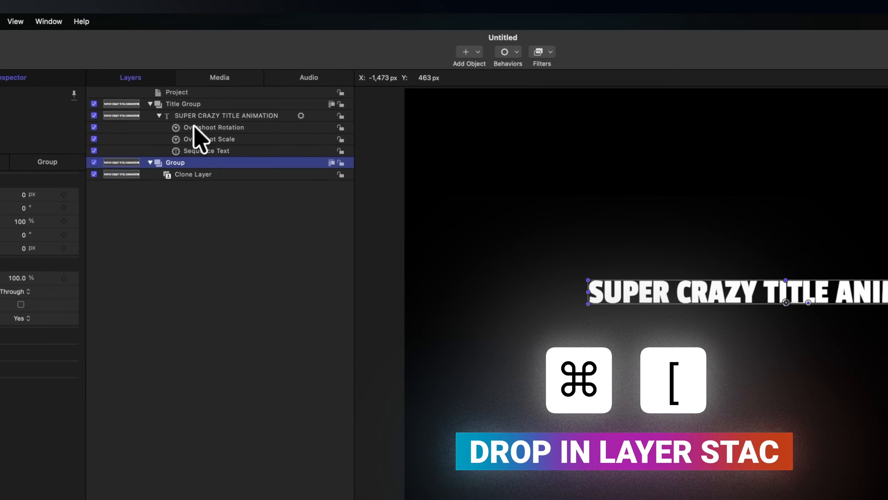
{"action": "double_click", "coordinate": [179, 163]}
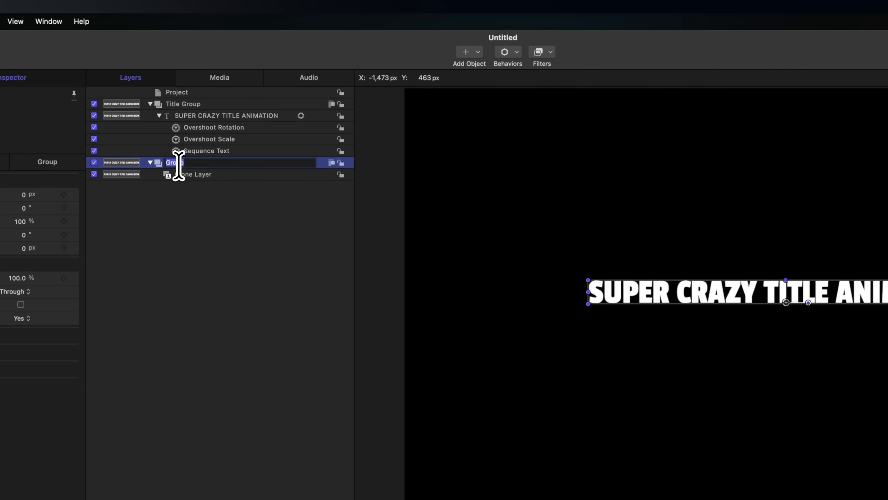
{"action": "type", "text": "Clone Group"}
{"action": "key", "text": "Return"}
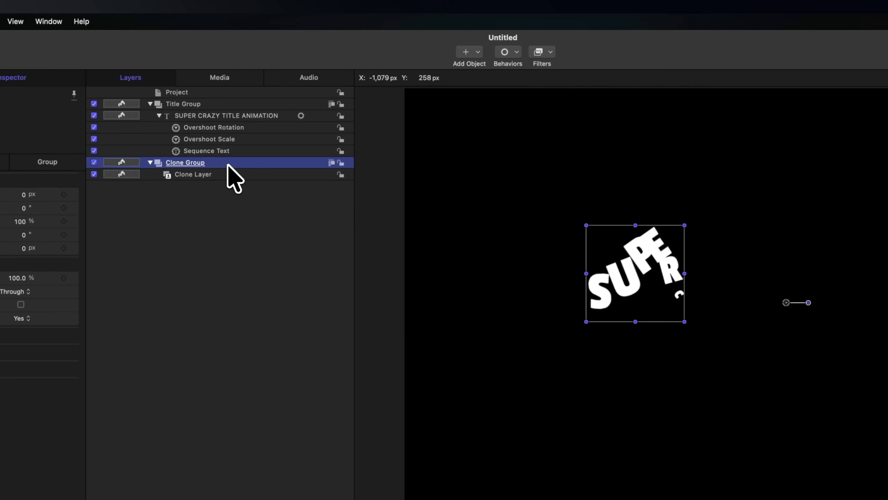
Add a Trails filter to Clone Group and set its Echoes to 10
{"action": "left_click", "coordinate": [539, 52]}
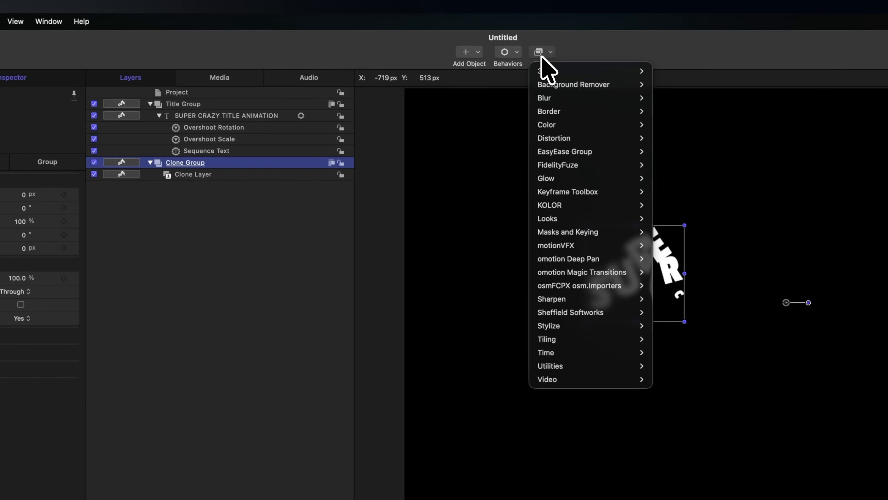
{"action": "key", "text": "e"}
{"action": "mouse_move", "coordinate": [616, 353]}
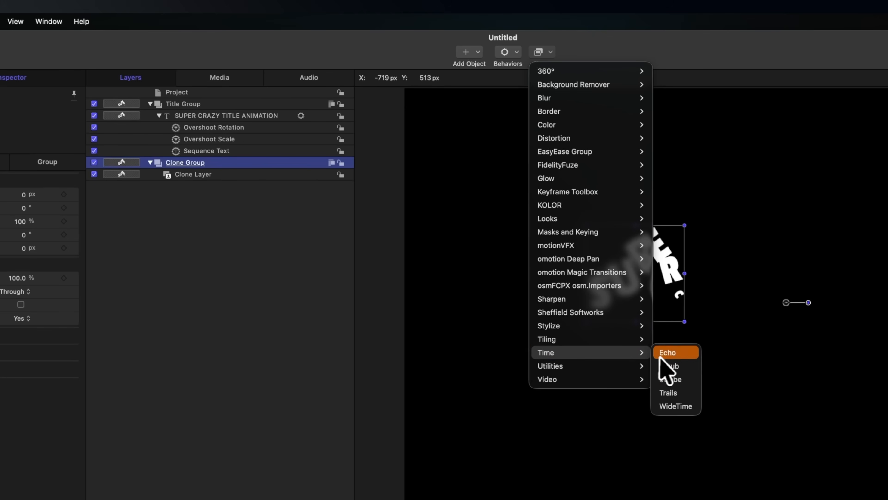
{"action": "left_click", "coordinate": [685, 392]}
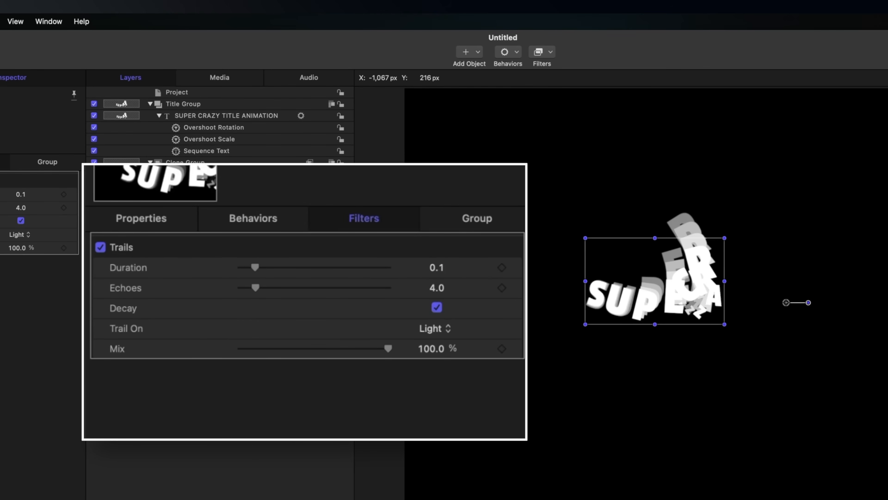
{"action": "left_click", "coordinate": [20, 207]}
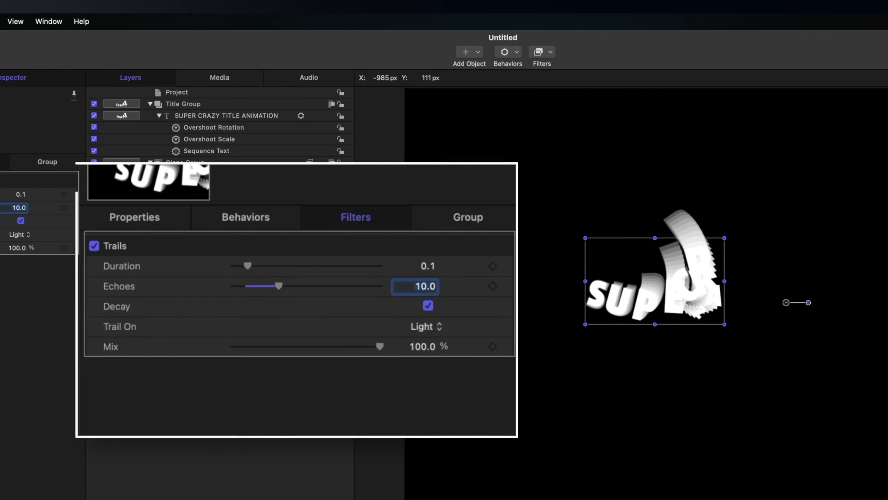
Add a Gradient Colorize filter to Clone Group with Map Channel set to Alpha and the Blue Chrome gradient preset
{"action": "left_click", "coordinate": [551, 52]}
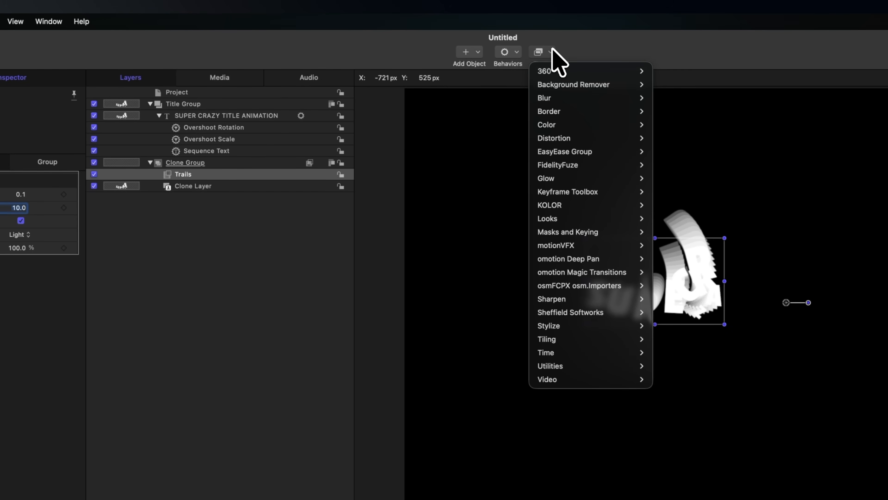
{"action": "mouse_move", "coordinate": [577, 125]}
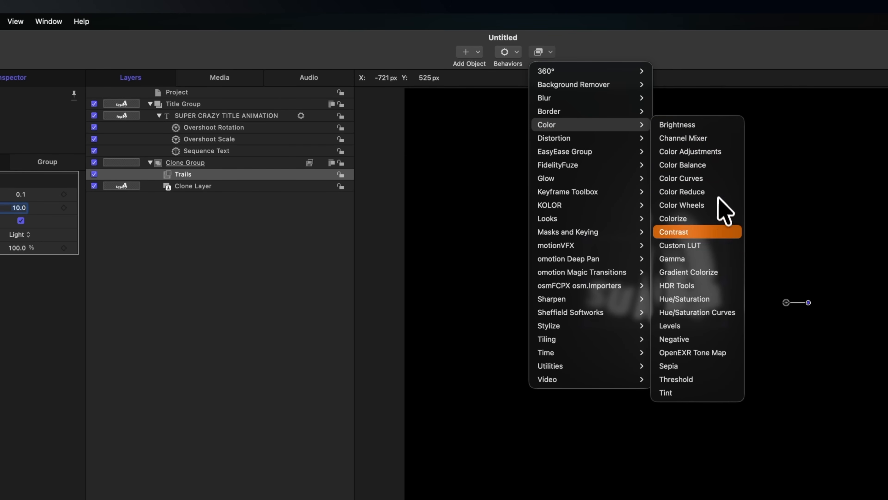
{"action": "left_click", "coordinate": [733, 273]}
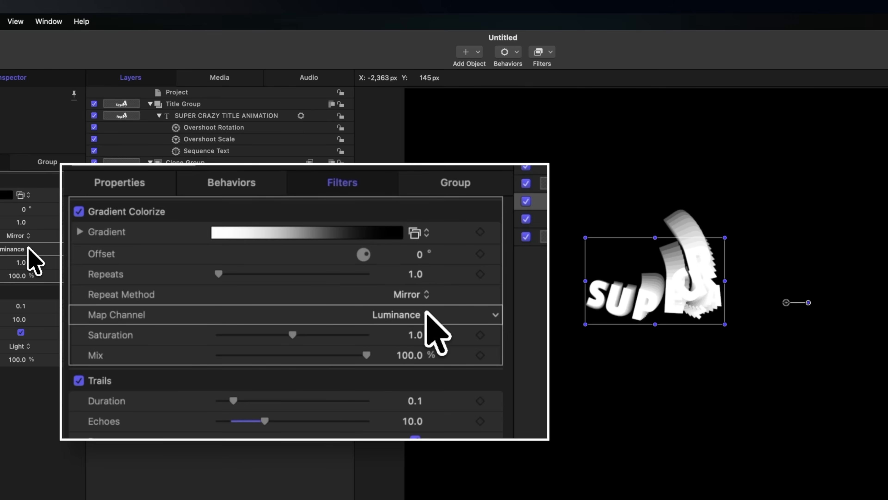
{"action": "left_click", "coordinate": [427, 313]}
{"action": "left_click", "coordinate": [425, 406]}
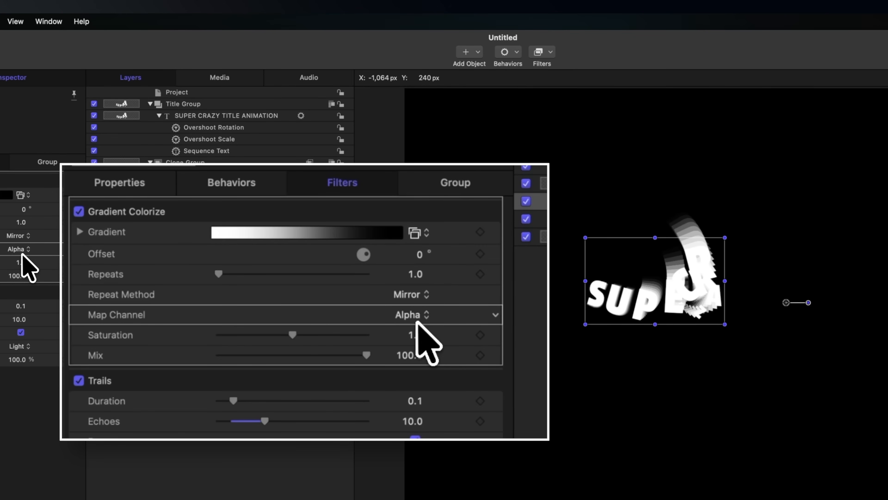
{"action": "left_click", "coordinate": [28, 195]}
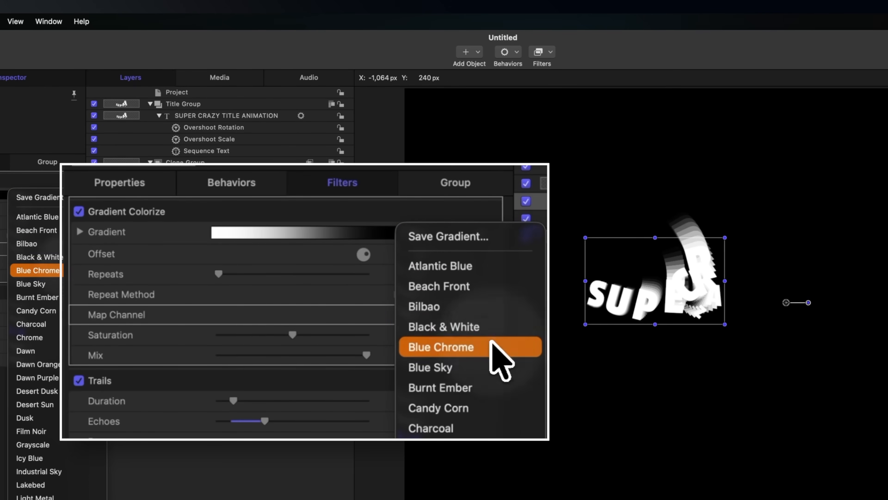
{"action": "left_click", "coordinate": [489, 341]}
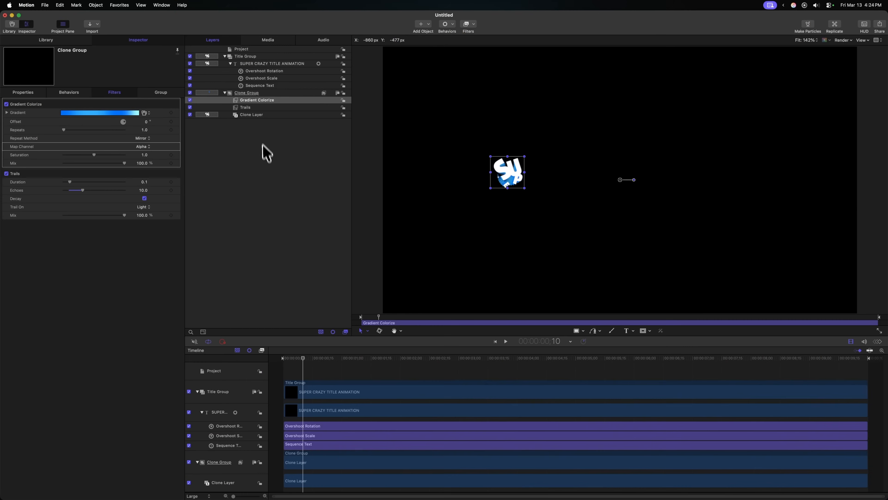
Trim Clone Group's out point to 3;16, after the title has finished animating in
{"action": "left_click", "coordinate": [267, 93]}
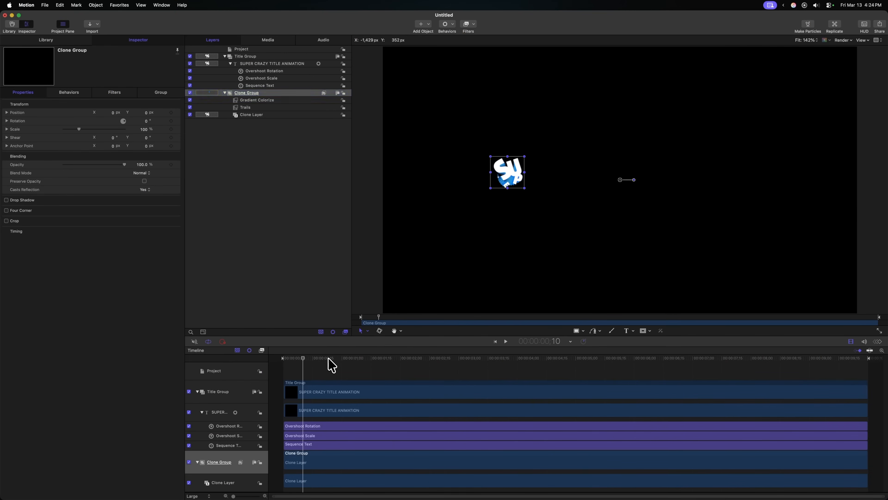
{"action": "left_click_drag", "start_coordinate": [331, 366], "coordinate": [459, 368]}
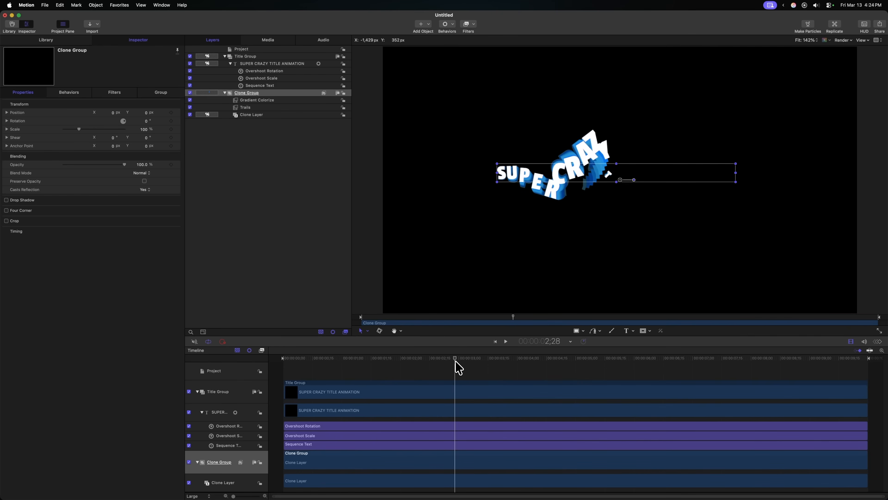
{"action": "left_click", "coordinate": [490, 359]}
{"action": "key", "text": "o"}
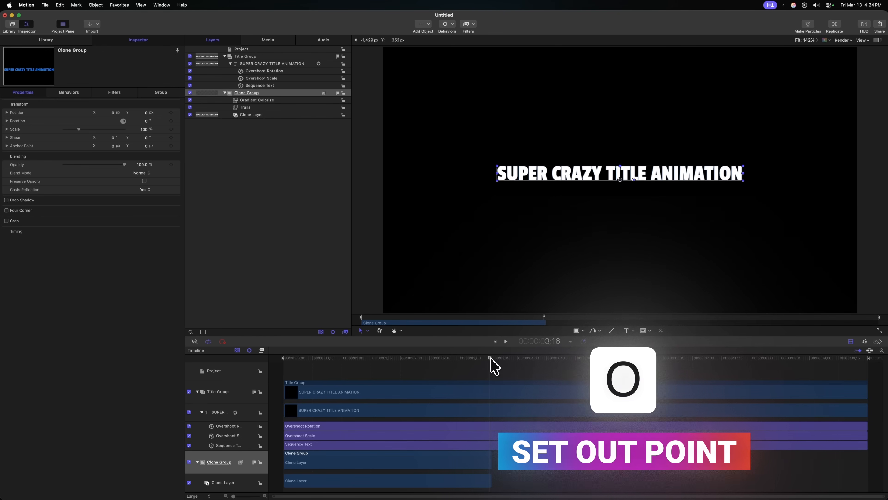
Scrub through the rest of the timeline and return to the start to preview the title with its trimmed trails
{"action": "left_click_drag", "start_coordinate": [490, 359], "coordinate": [567, 359]}
{"action": "left_click_drag", "start_coordinate": [812, 360], "coordinate": [245, 371]}
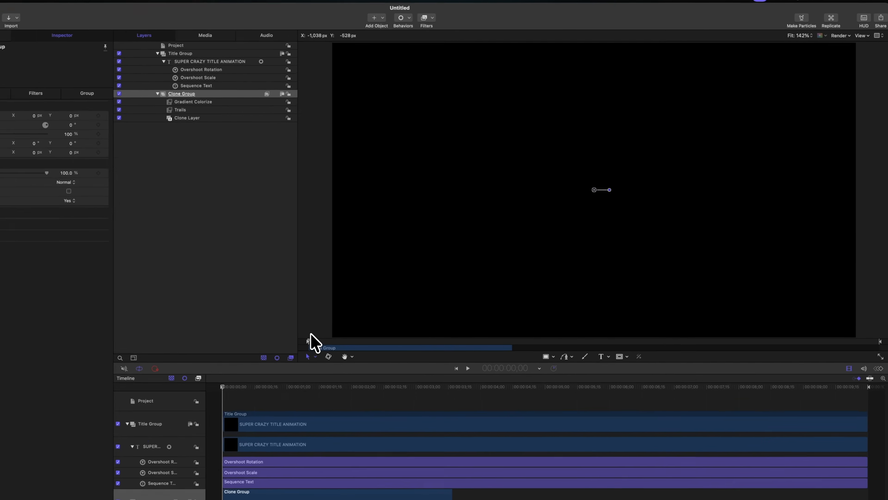
{"action": "key", "text": "super+r"}
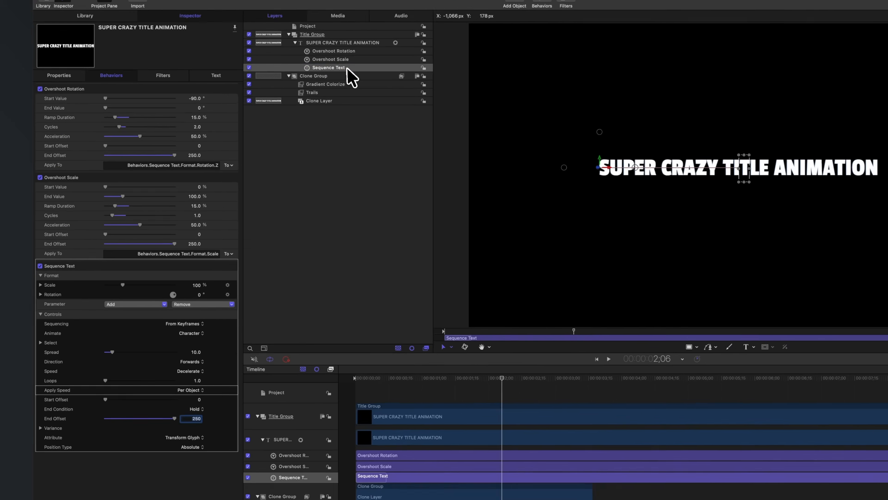
Set the Sequence Text behavior's End Offset to 200 and its Spread to 20
{"action": "left_click", "coordinate": [347, 68]}
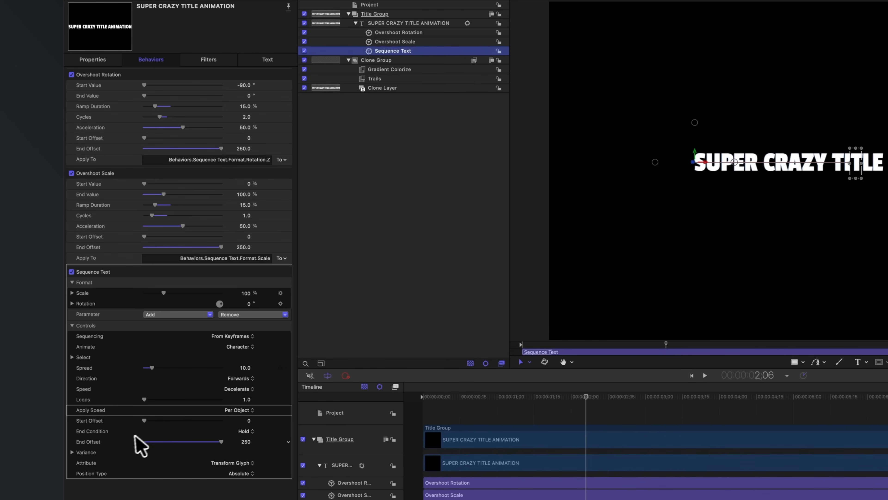
{"action": "left_click", "coordinate": [243, 441]}
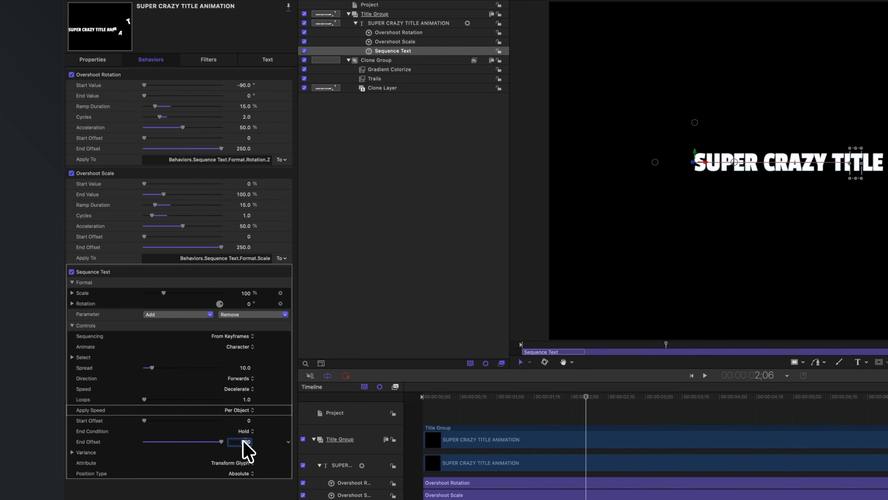
{"action": "left_click", "coordinate": [91, 366]}
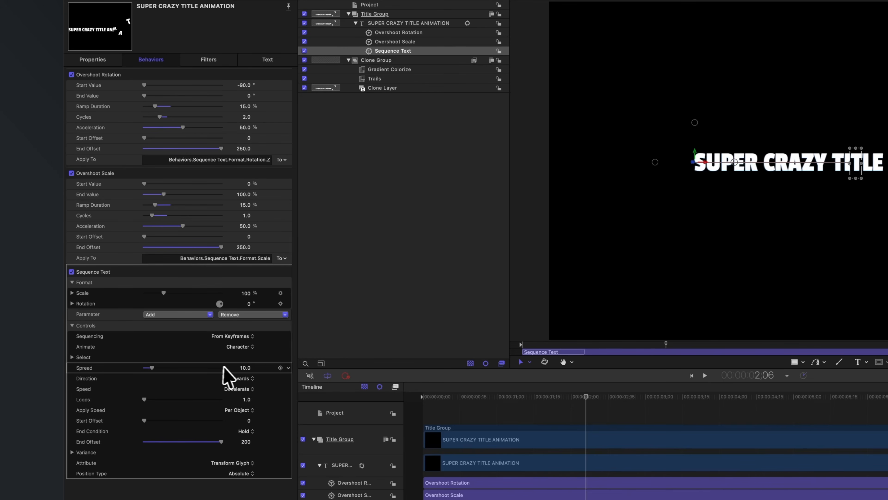
{"action": "left_click", "coordinate": [246, 367]}
{"action": "key", "text": "Return"}
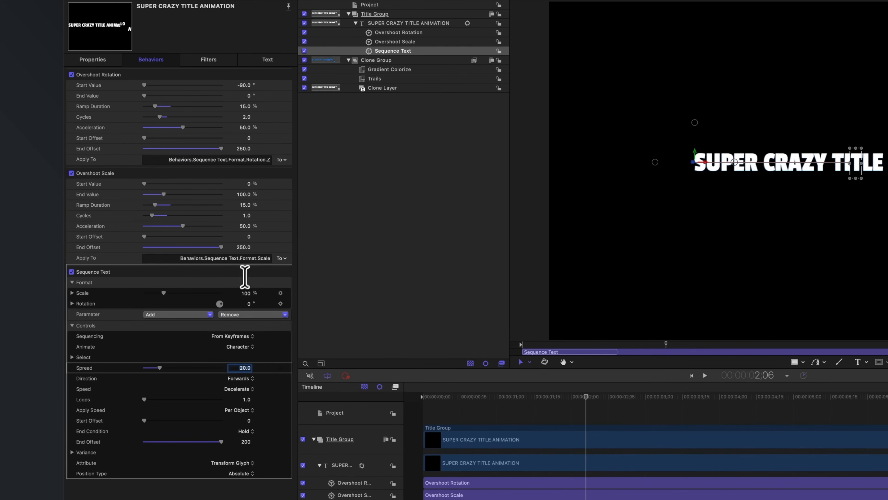
Set the End Offset of both the Overshoot Scale and Overshoot Rotation behaviors to 200
{"action": "left_click", "coordinate": [244, 246]}
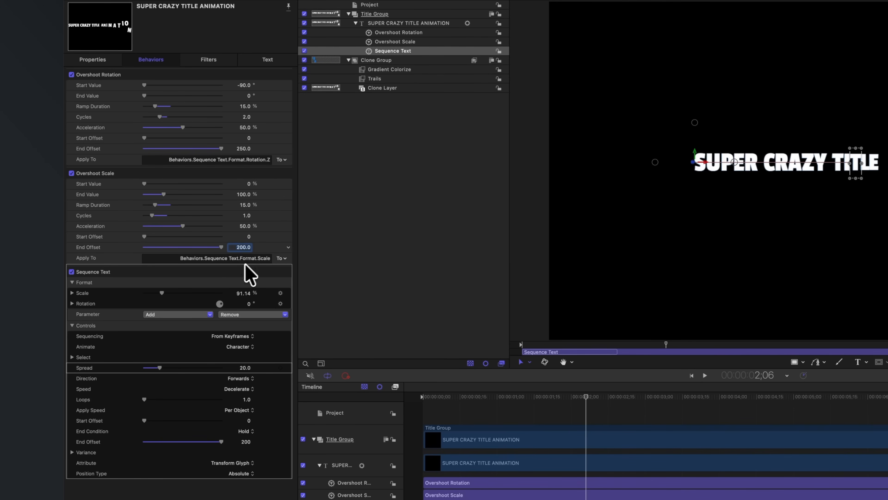
{"action": "left_click", "coordinate": [241, 148]}
{"action": "type", "text": "2"}
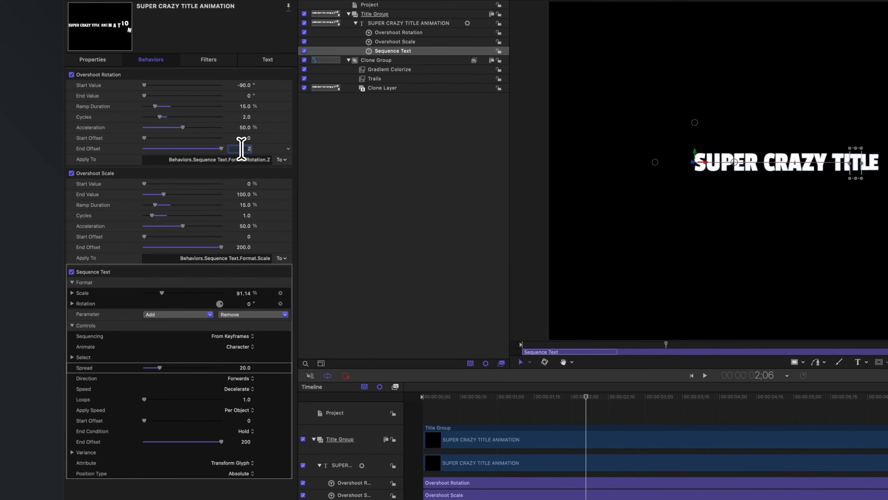
{"action": "type", "text": "00"}
{"action": "key", "text": "Return"}
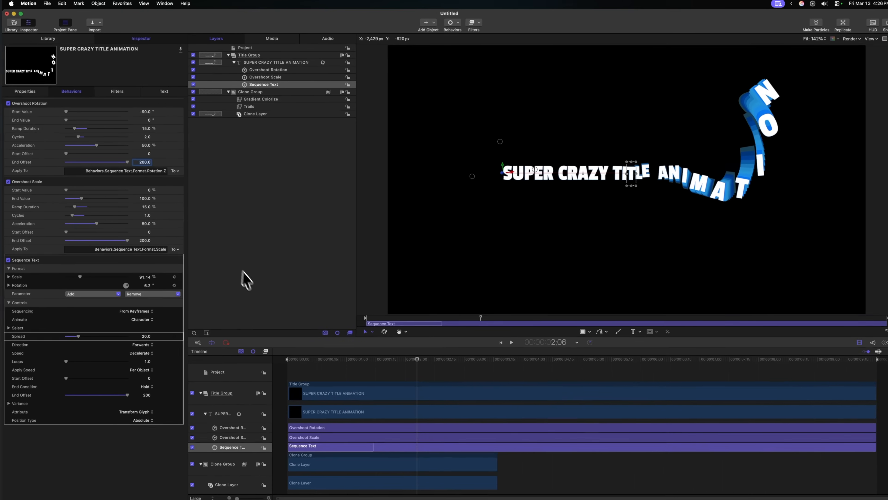
Play the title animation from the start of the timeline to check the adjusted timing, and stop playback once it has settled
{"action": "key", "text": "super+r"}
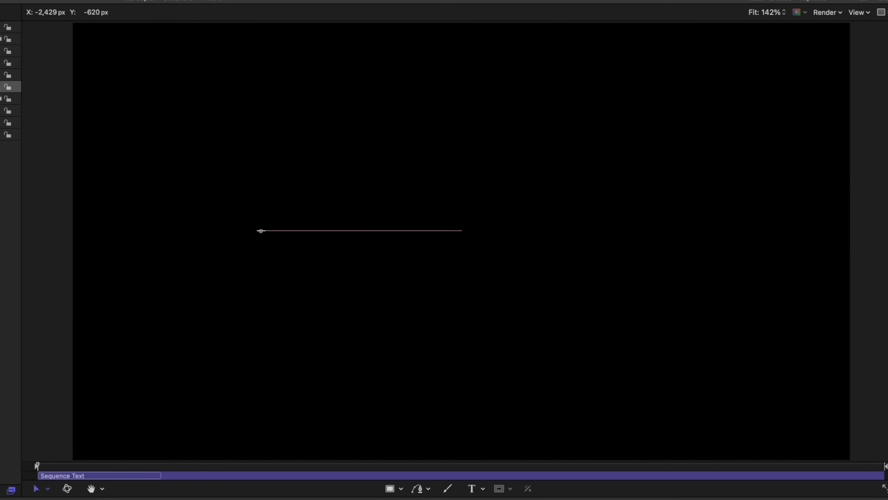
{"action": "key", "text": "space"}
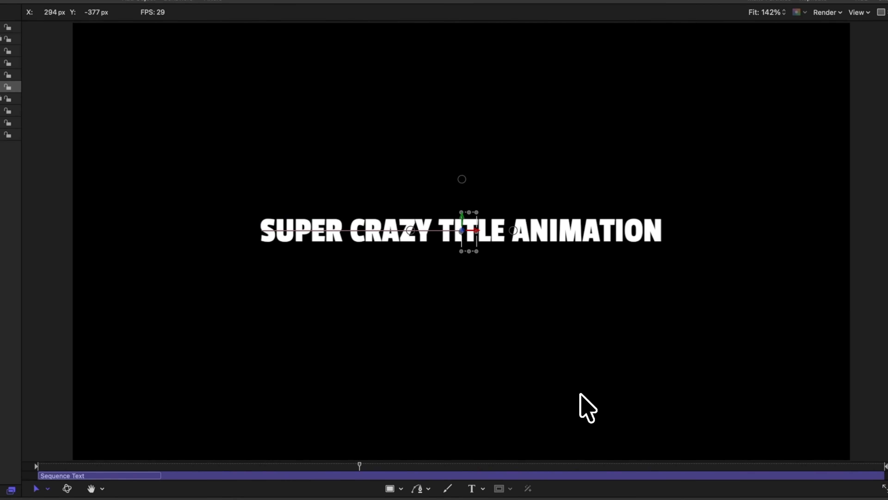
{"action": "key", "text": "space"}
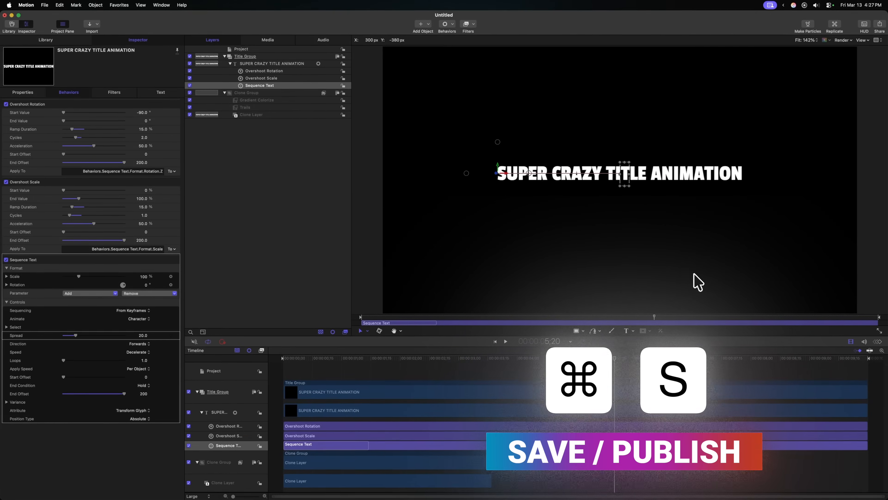
Publish the title template as Crazy Title in the FCB's Patreon category with the Titles theme
{"action": "key", "text": "super+s"}
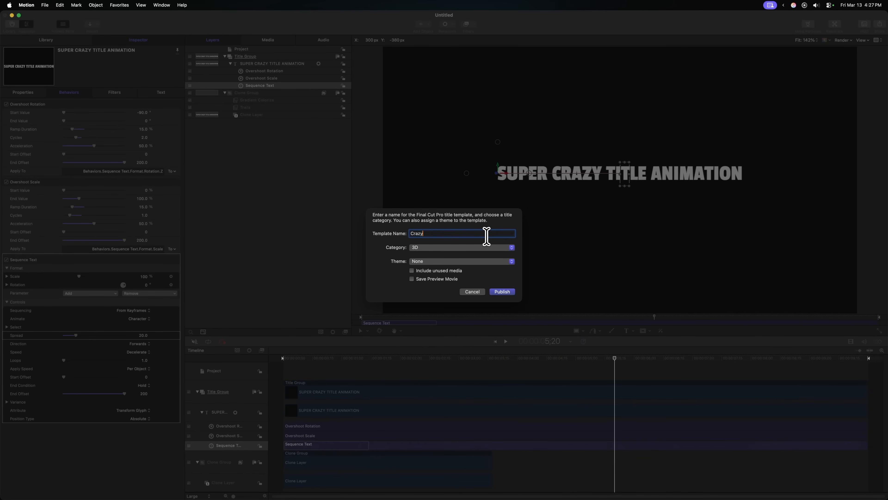
{"action": "left_click", "coordinate": [487, 247]}
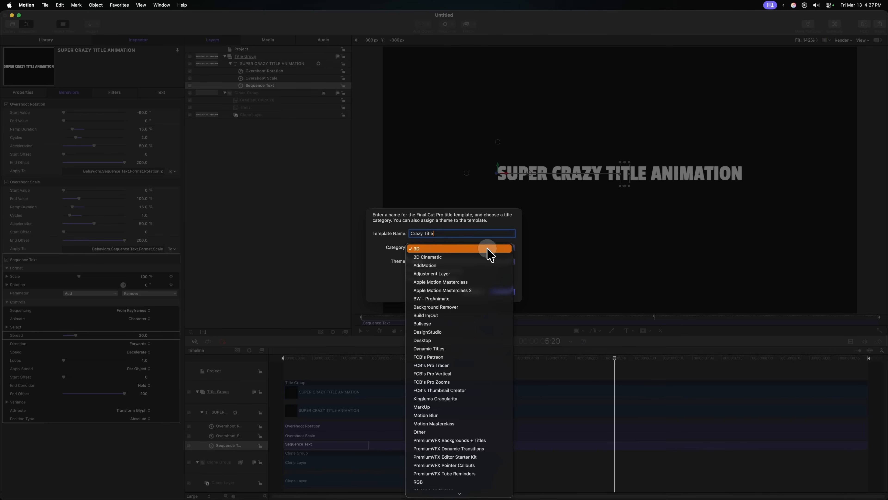
{"action": "left_click", "coordinate": [480, 356]}
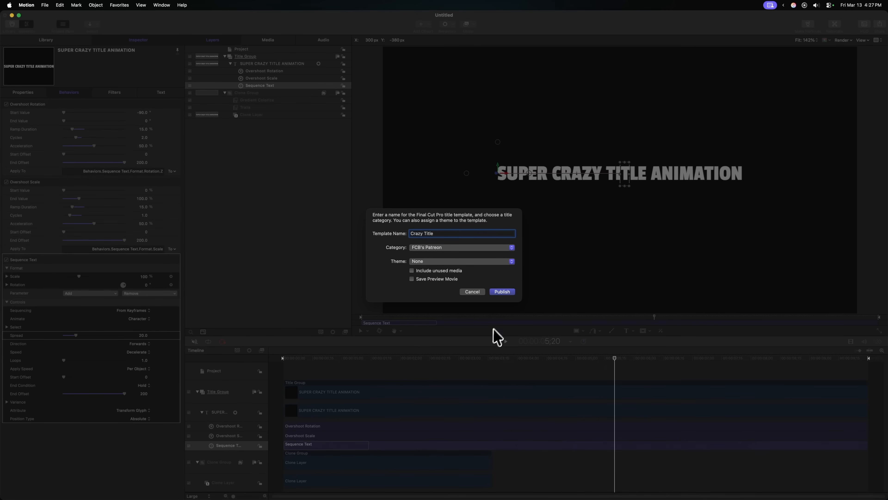
{"action": "left_click", "coordinate": [471, 262]}
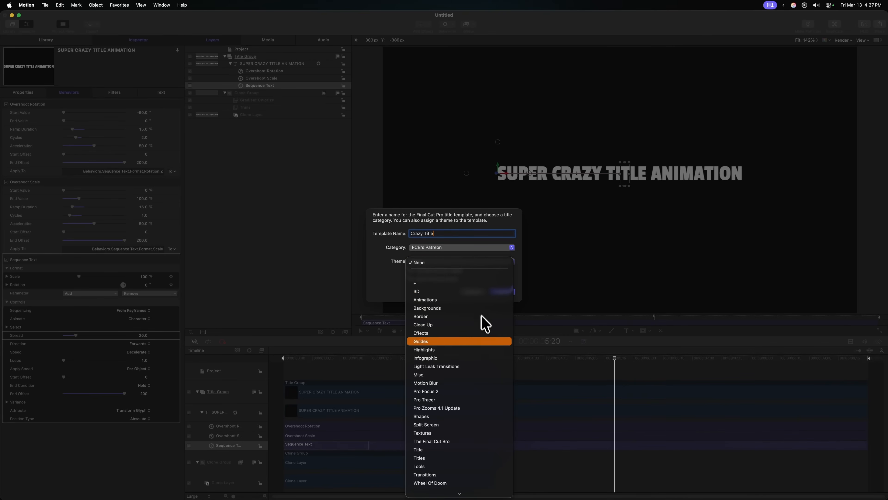
{"action": "left_click", "coordinate": [482, 457]}
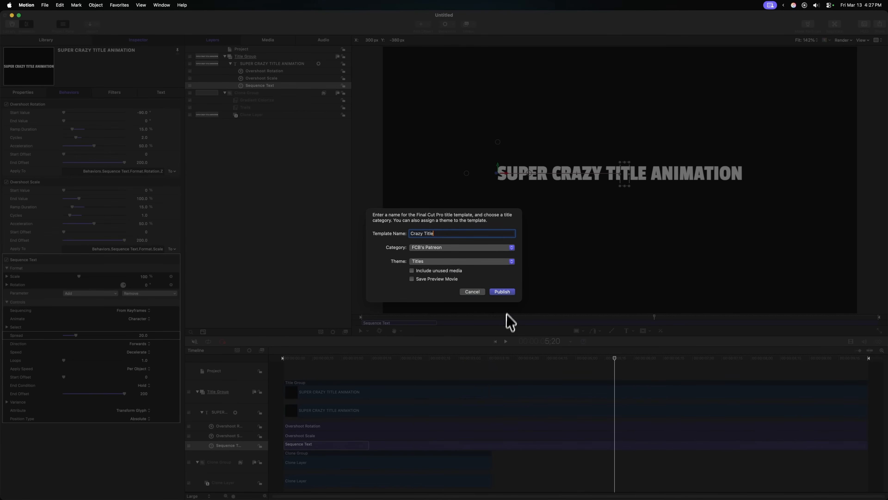
{"action": "left_click", "coordinate": [507, 293]}
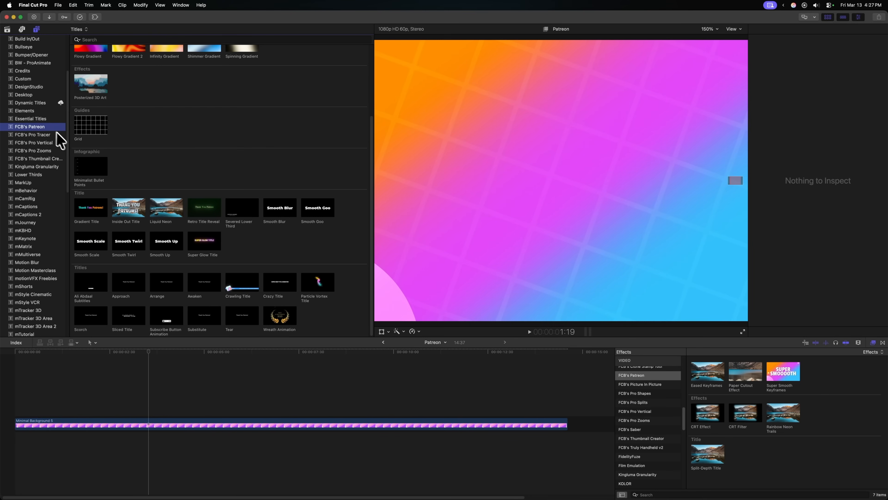
In Final Cut Pro, place the Crazy Title from FCB's Patreon above the Minimal Background clip and play it back
{"action": "left_click_drag", "start_coordinate": [284, 290], "coordinate": [103, 398]}
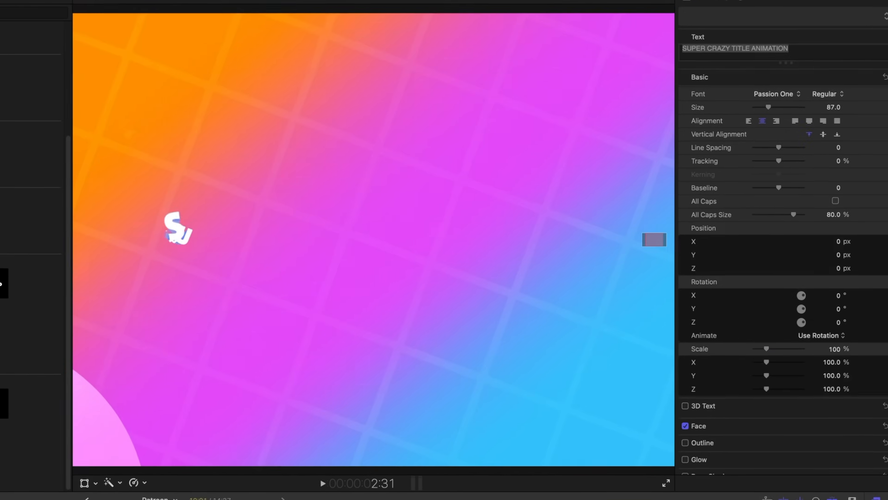
{"action": "key", "text": "space"}
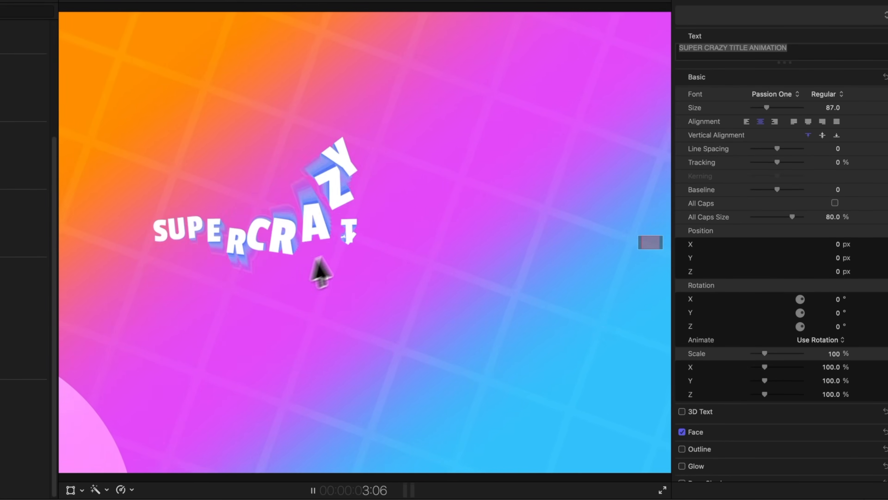
{"action": "key", "text": "space"}
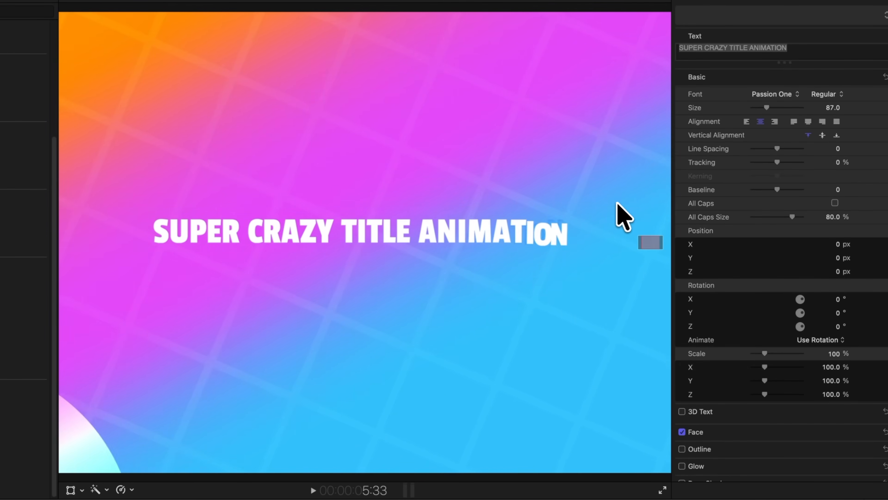
Replace the title's text with SUBSCRIBE! and play back its animation
{"action": "triple_click", "coordinate": [811, 47]}
{"action": "type", "text": "SU"}
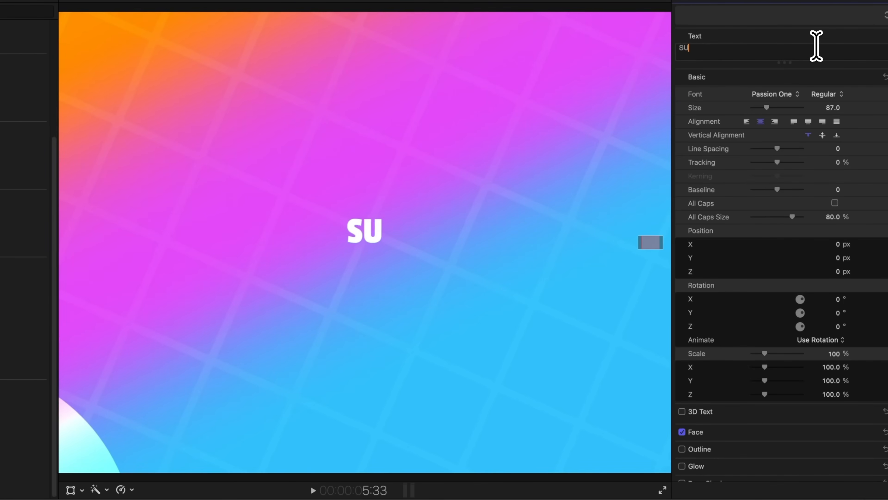
{"action": "type", "text": "BSCRIBE!"}
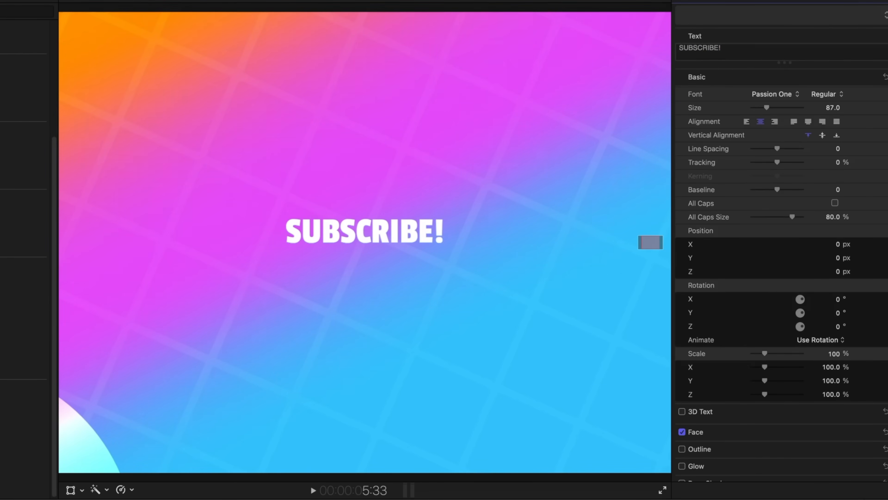
{"action": "key", "text": "space"}
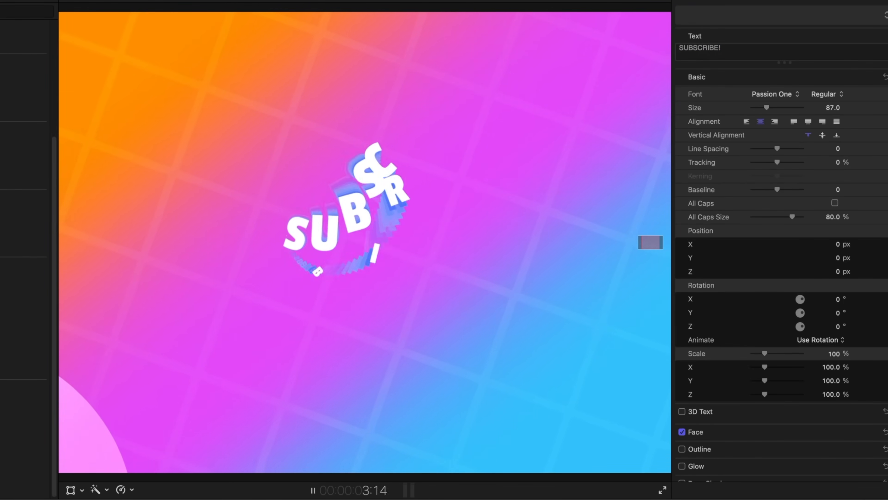